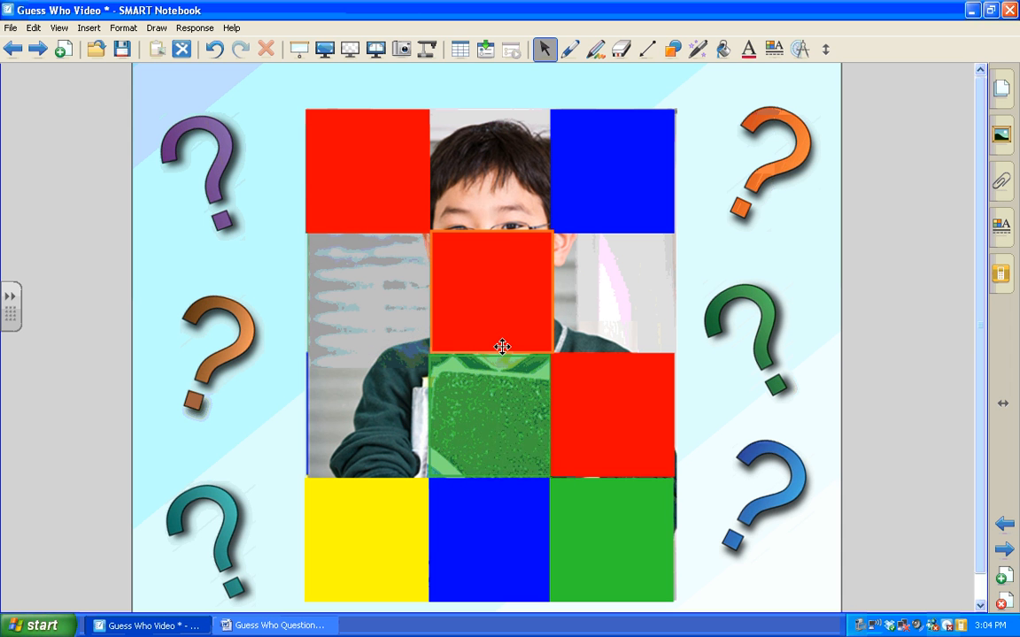
Step: Make the seven remaining coloured squares disappear to reveal the whole hidden photo
click(499, 333)
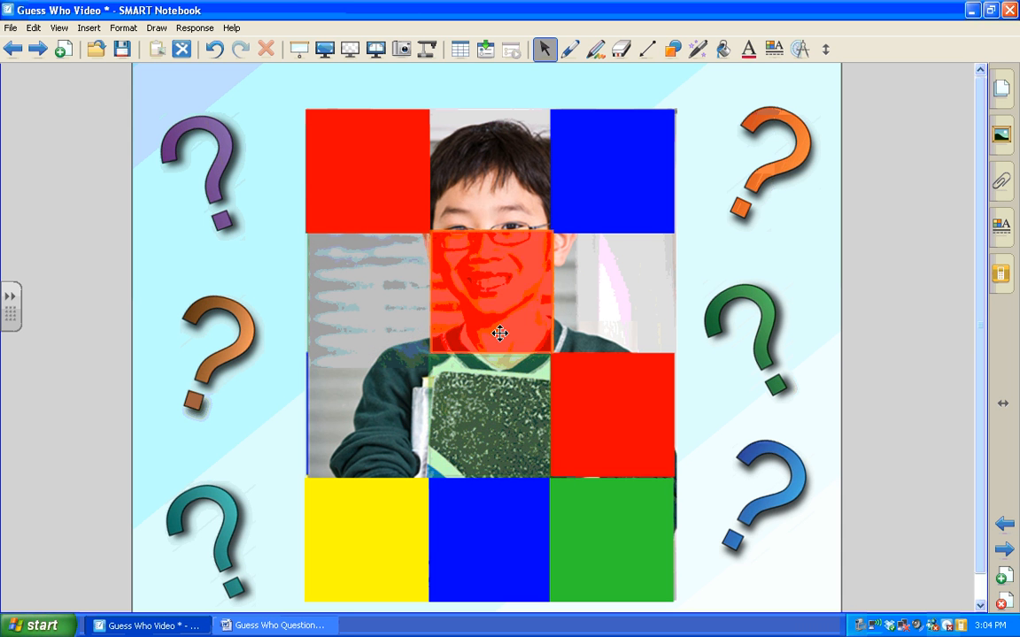
click(613, 166)
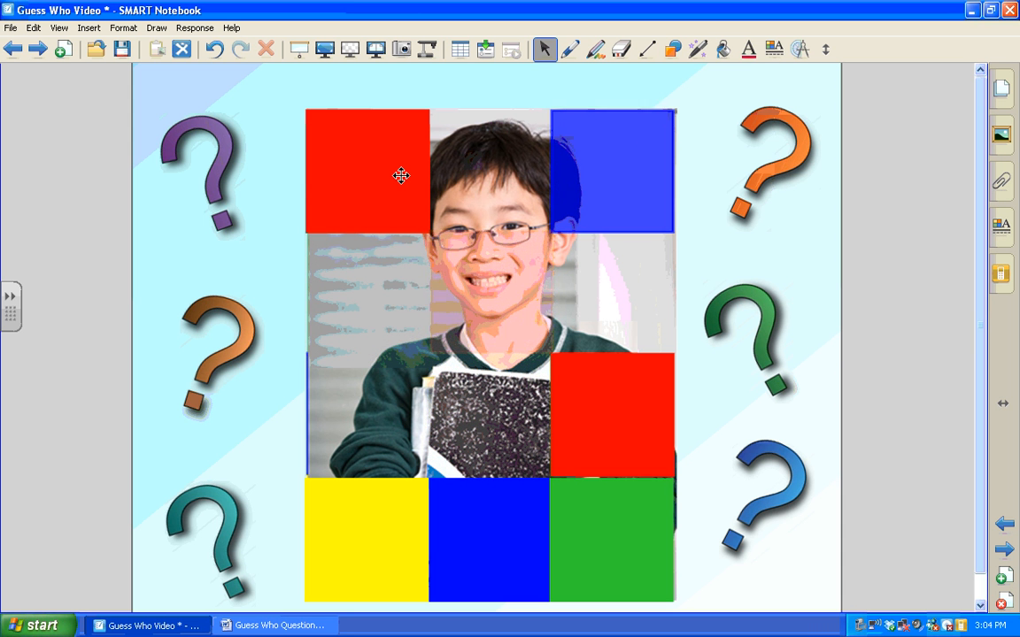
click(400, 176)
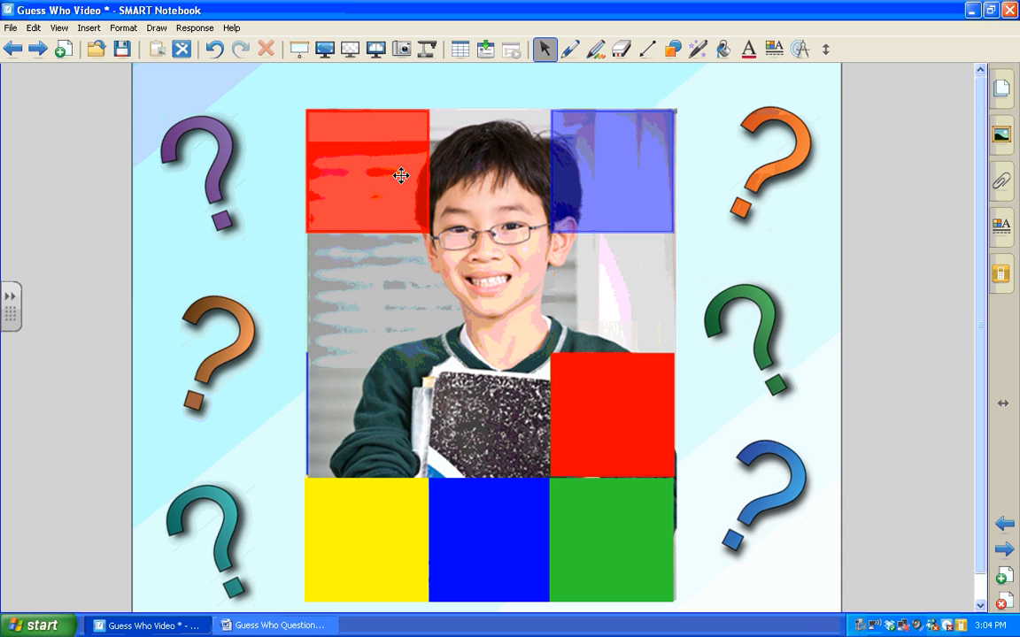
click(403, 507)
click(463, 517)
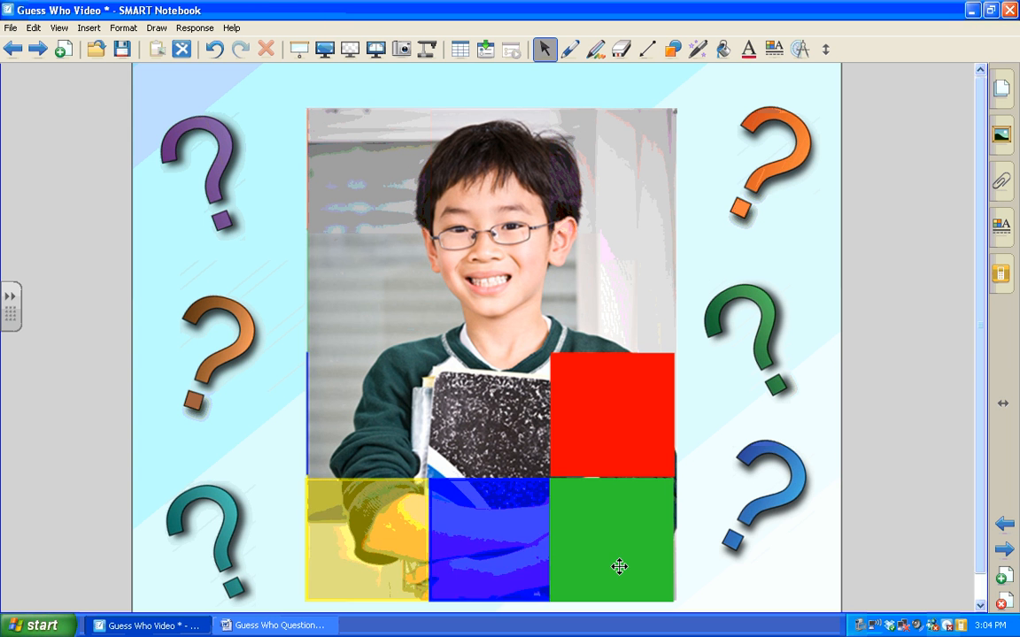
click(617, 560)
click(605, 441)
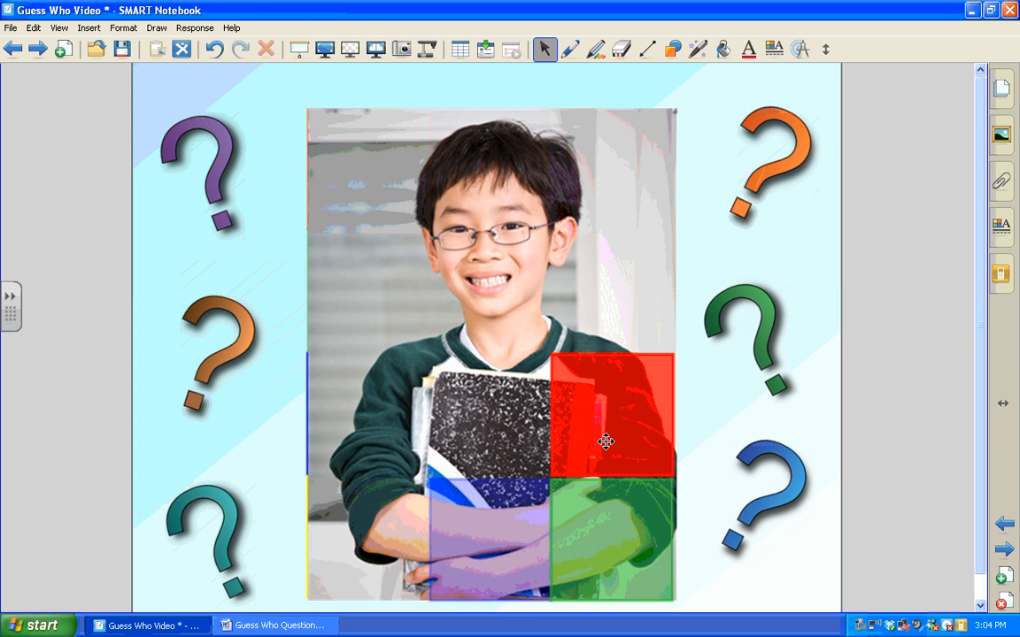
Step: Advance to the numbered game page, look over the Guess Who Questions sheet in Word, and return to SMART Notebook
click(1004, 551)
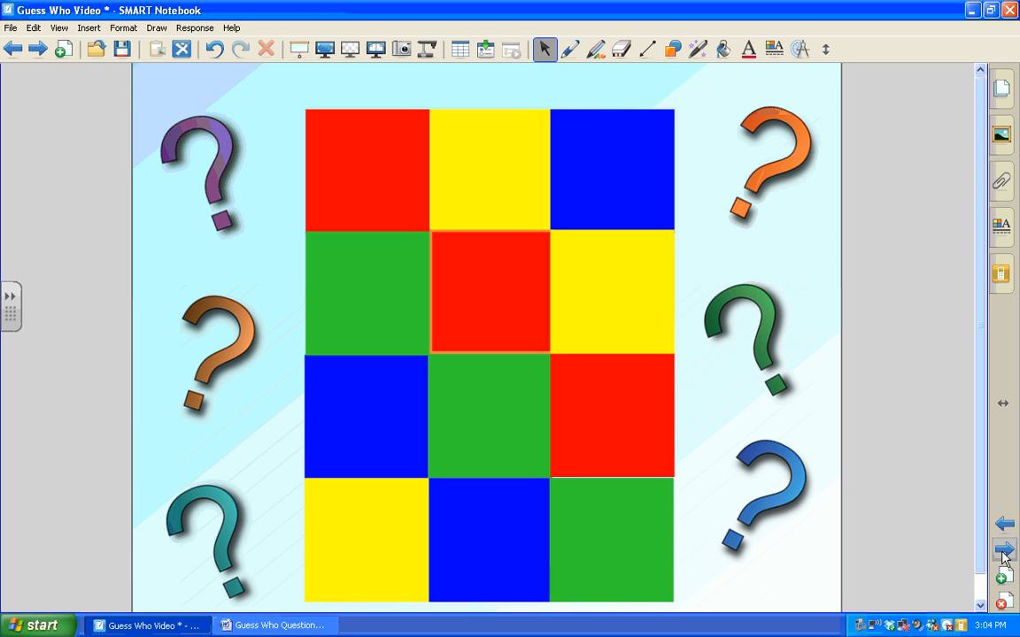
click(1003, 551)
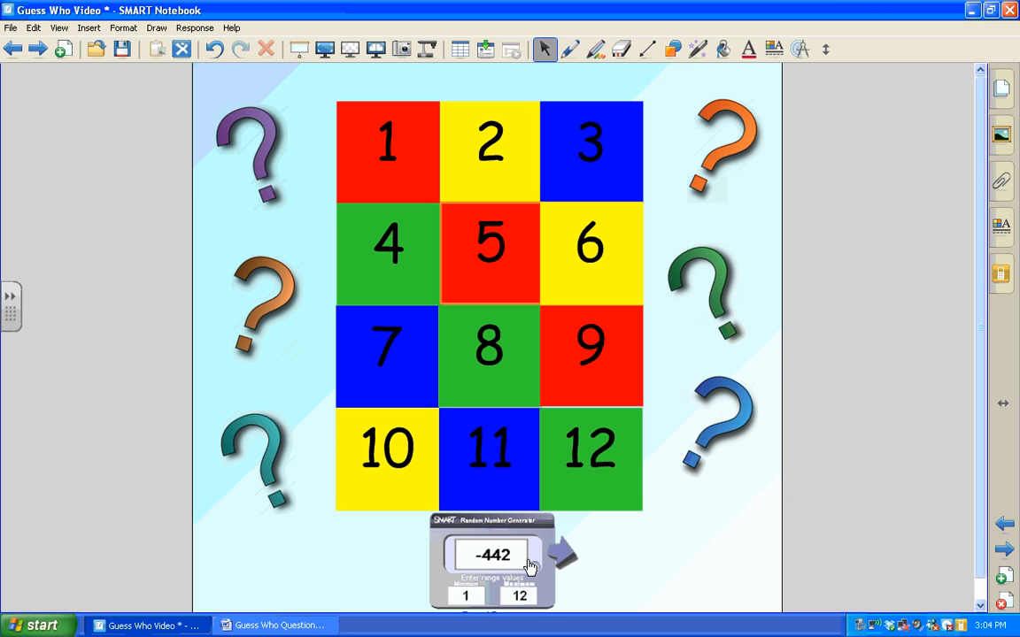
click(279, 626)
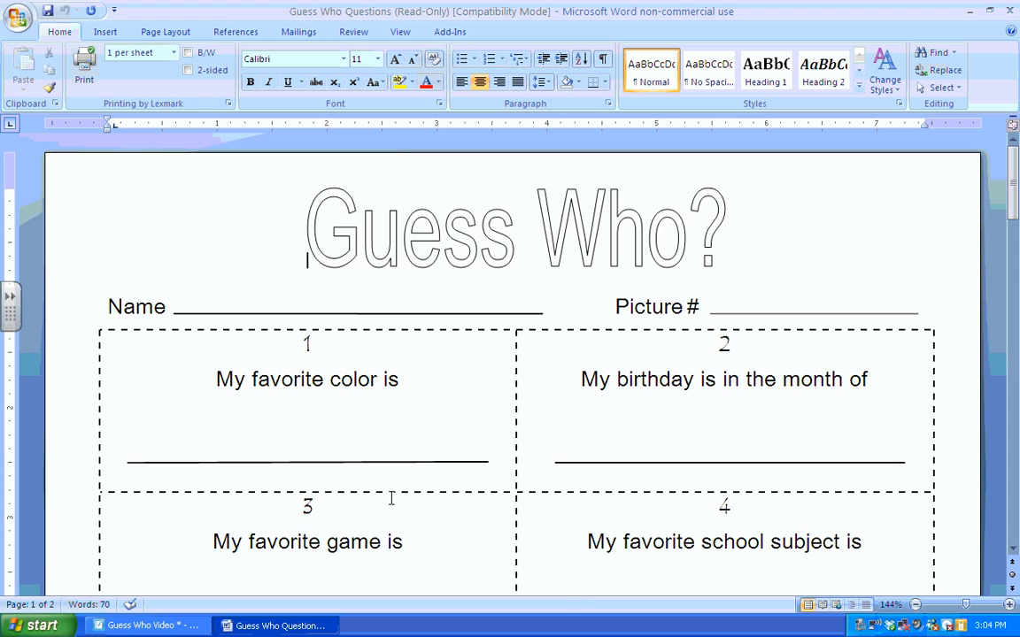
drag(1012, 164, 956, 177)
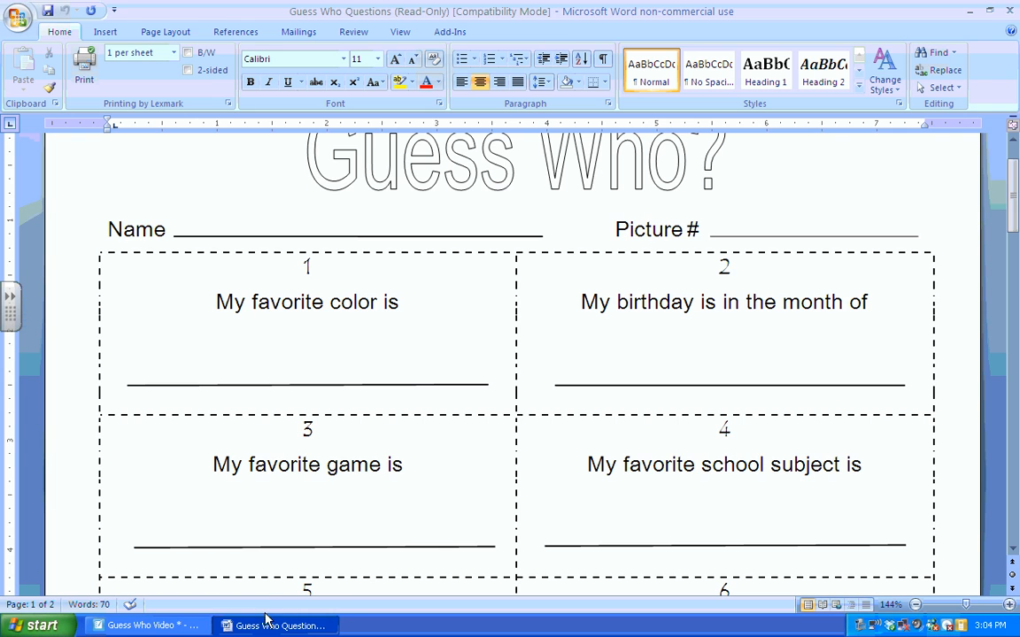
click(181, 626)
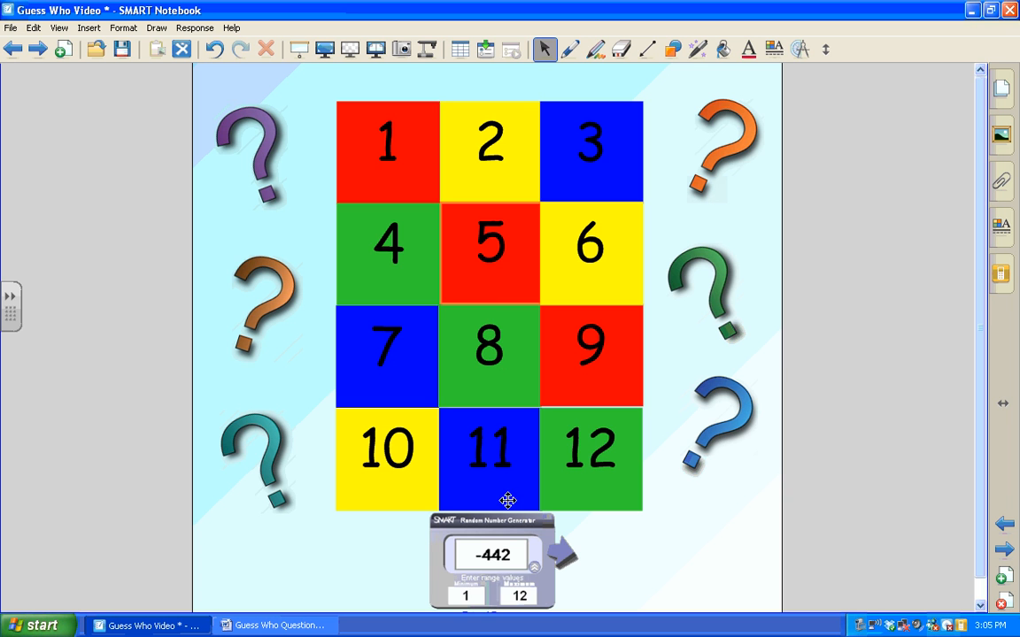
Step: Draw a random number from 1 to 12, check the questions sheet in Word, and return to the numbered game in SMART Notebook
click(511, 567)
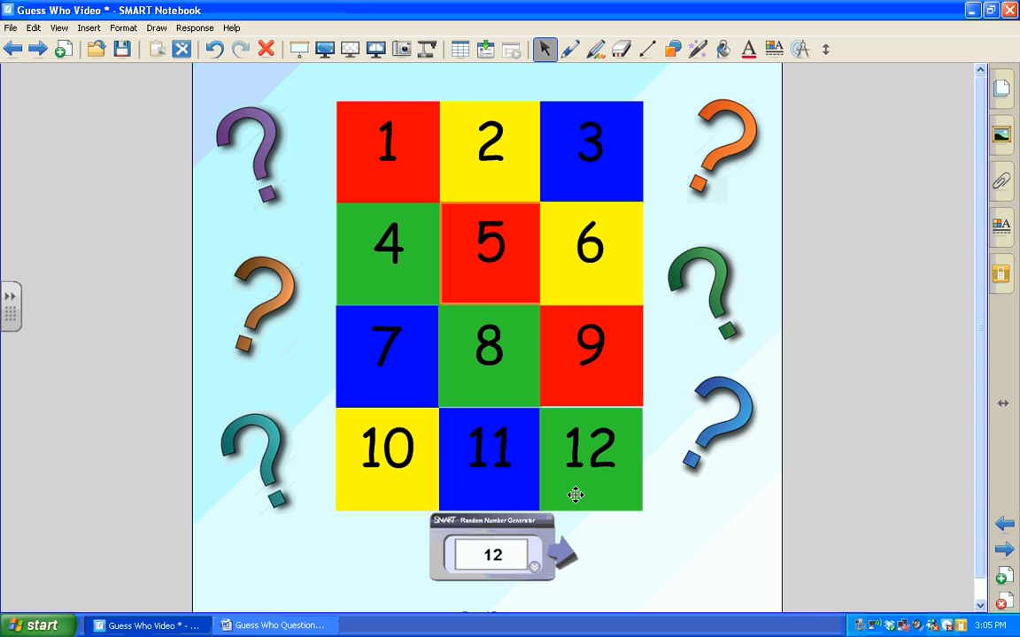
click(266, 626)
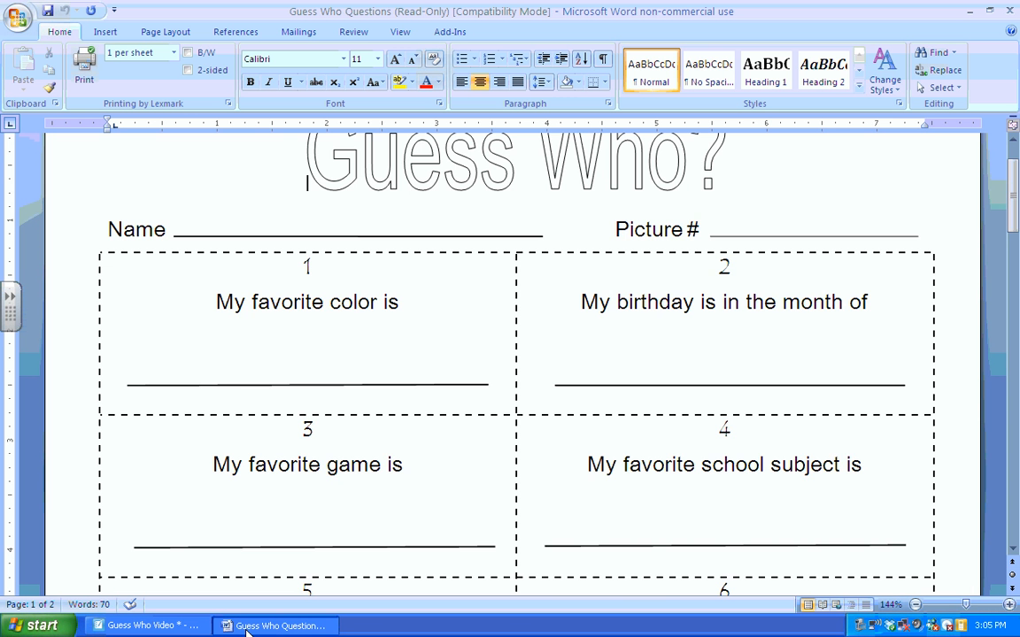
drag(1012, 185, 959, 174)
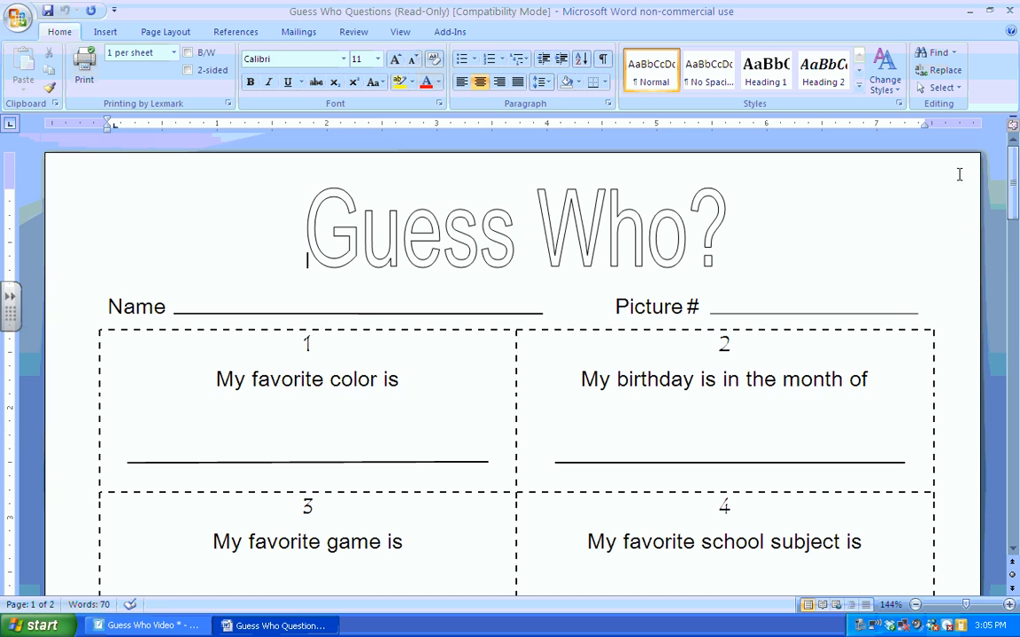
click(163, 620)
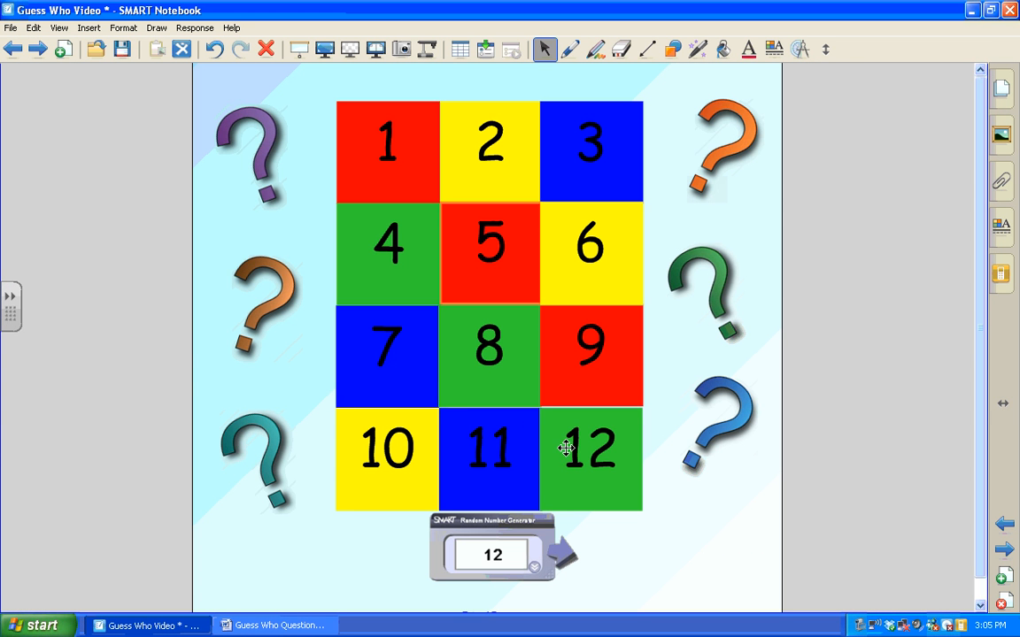
Step: Remove tile 12, draw another random number, and remove tile 10 from the numbered game
click(563, 439)
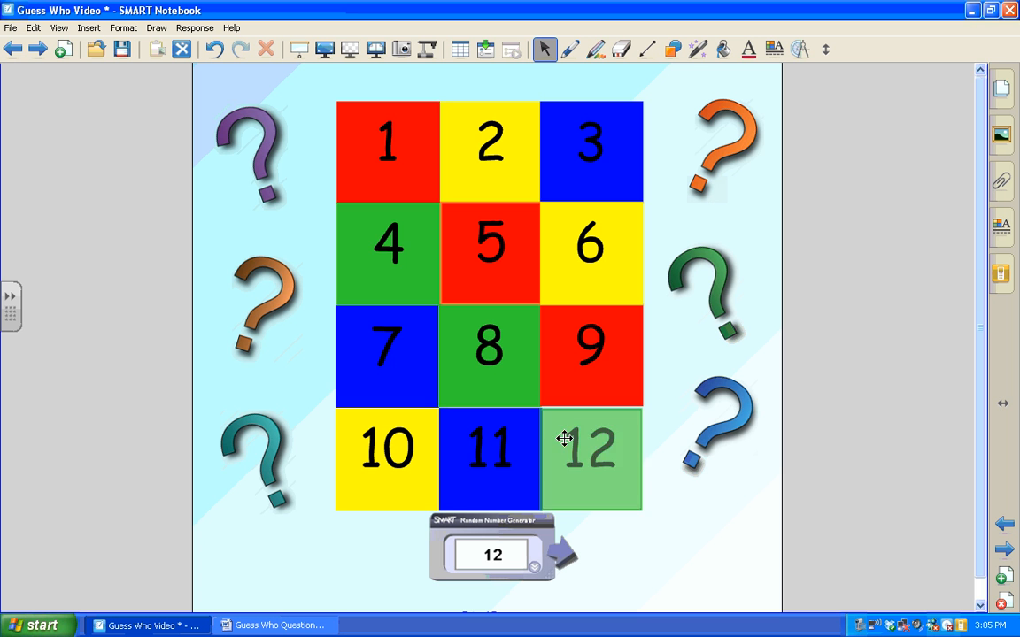
click(491, 555)
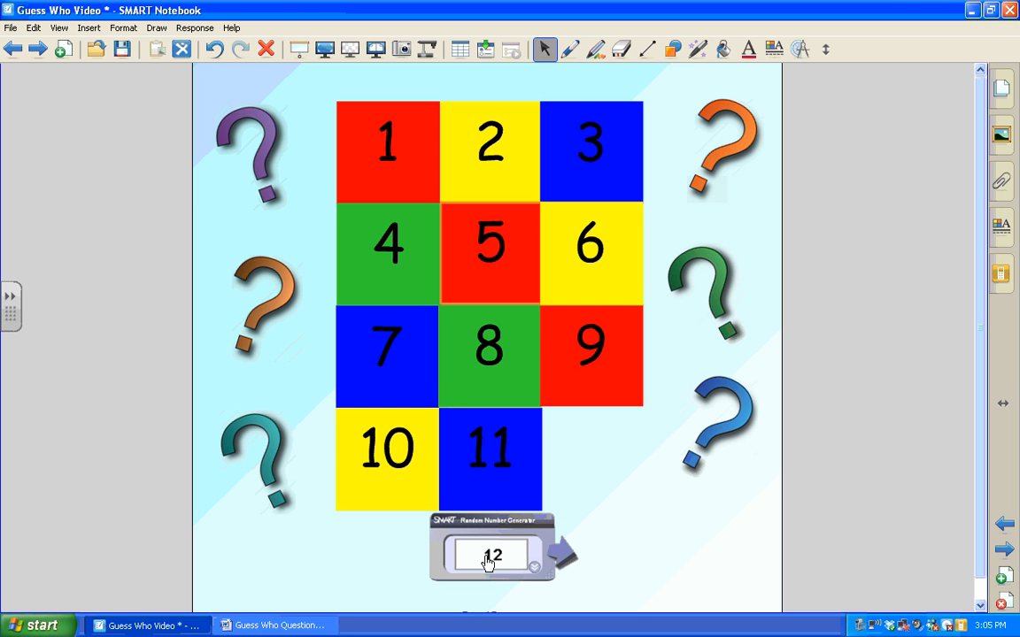
click(378, 463)
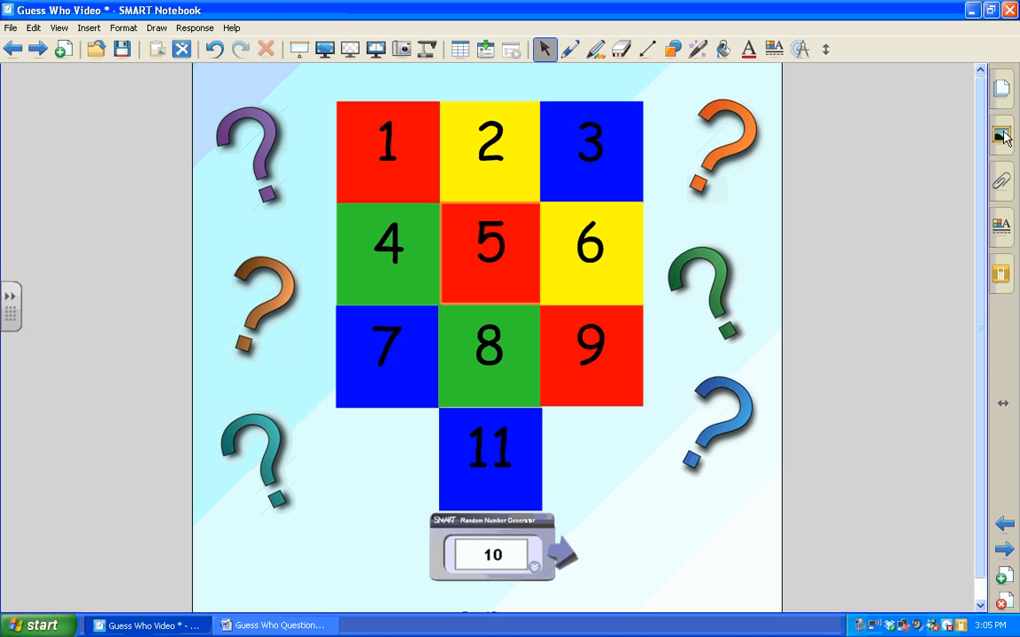
Step: Reset the numbered game's tiles by switching to the Simple Game on page 3 and back
click(1001, 100)
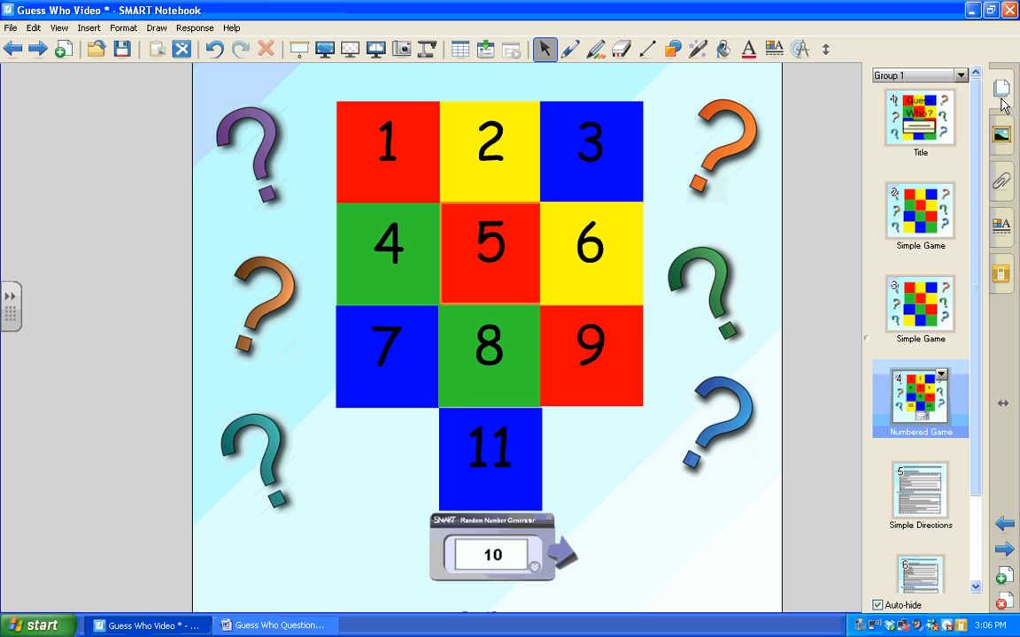
click(937, 324)
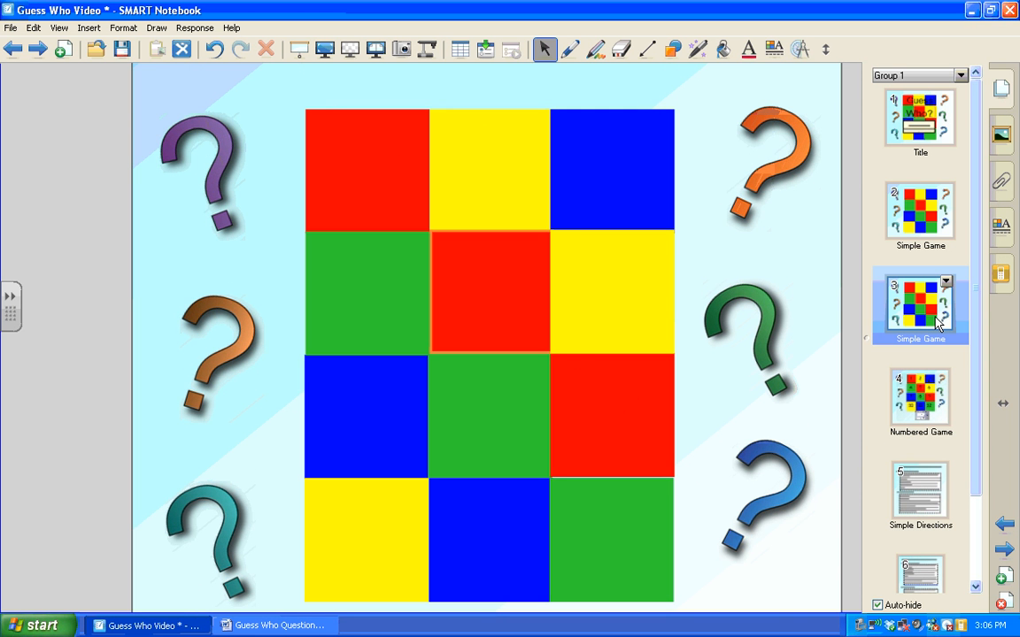
click(1012, 556)
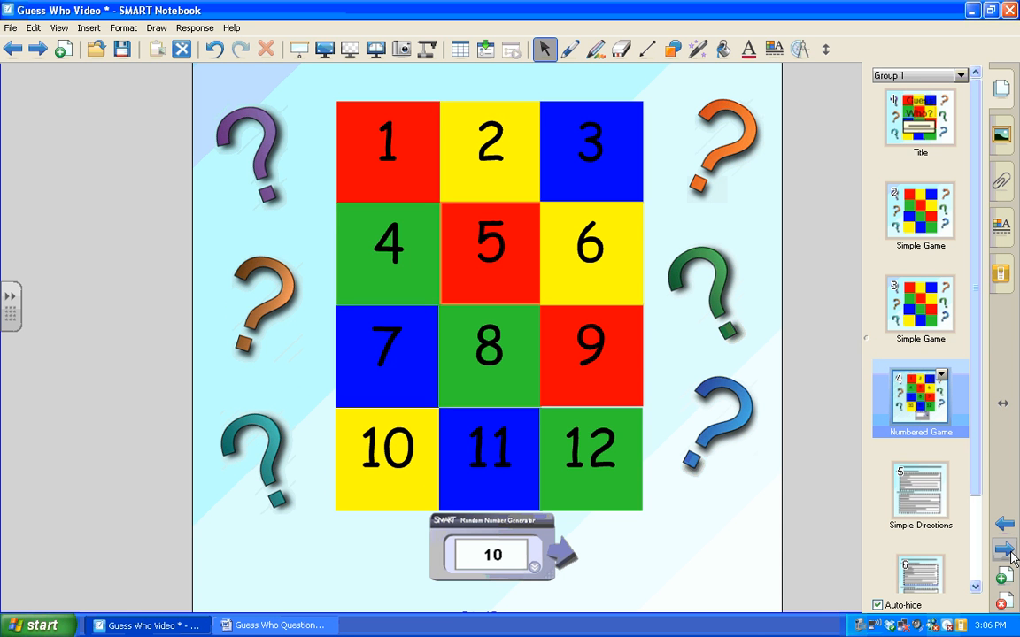
Step: Clone the Simple Game page twice, starting from the one on page 3
click(949, 323)
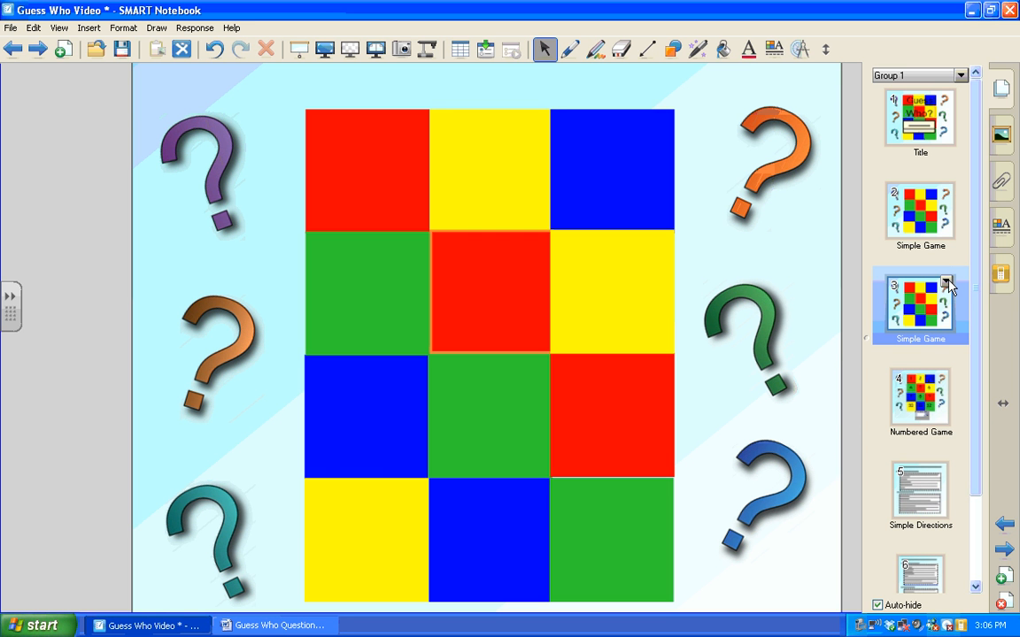
click(945, 283)
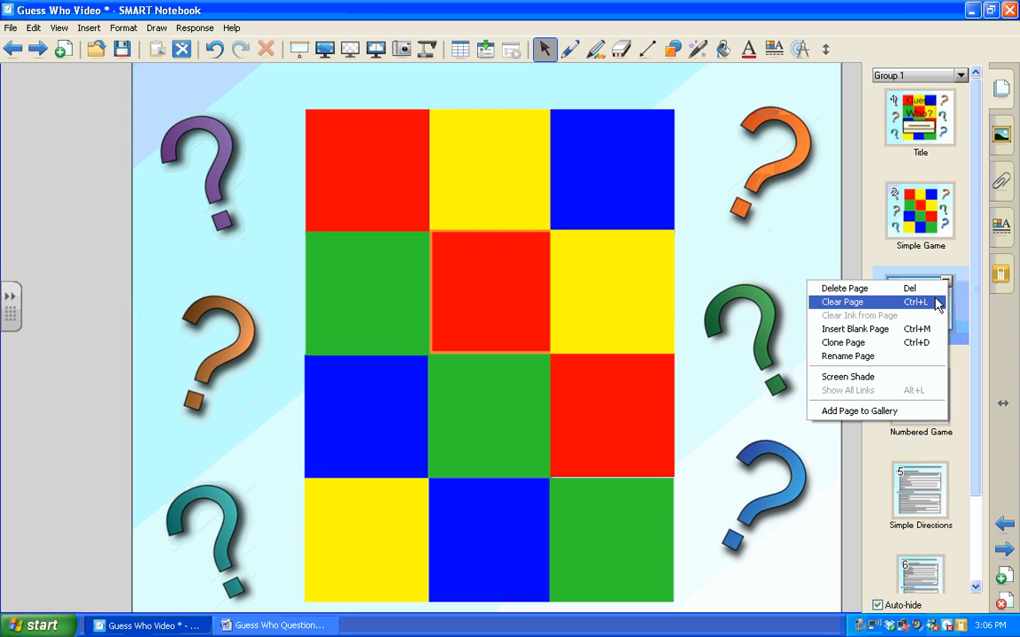
click(915, 343)
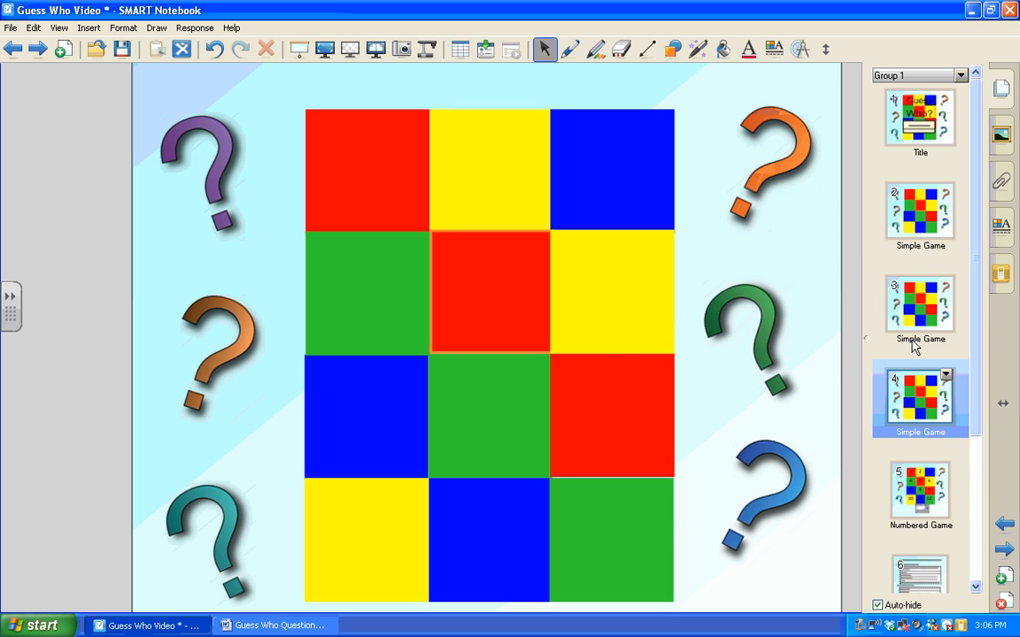
click(945, 374)
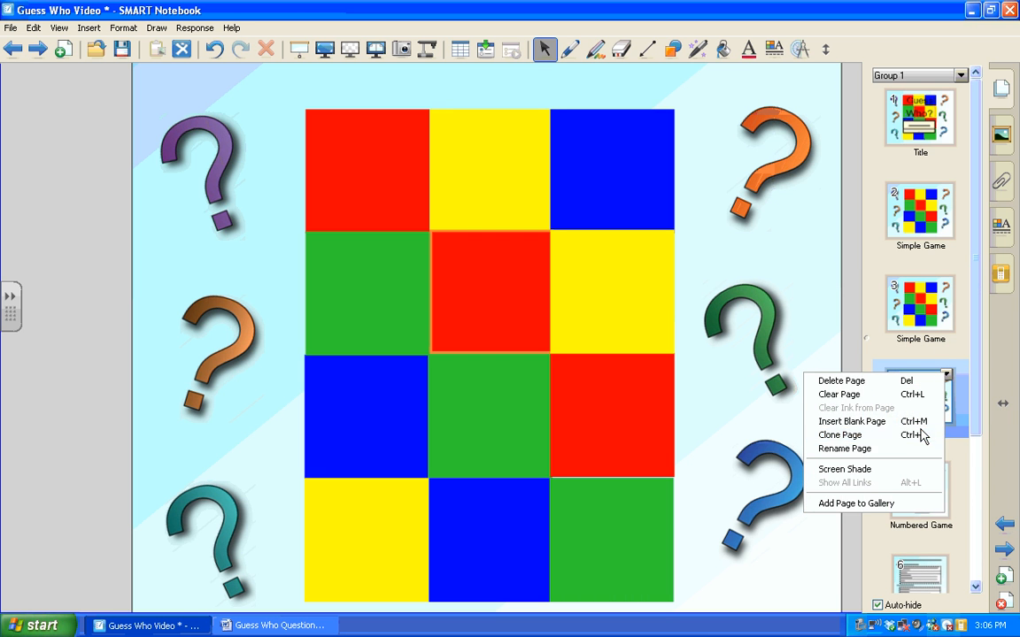
click(922, 435)
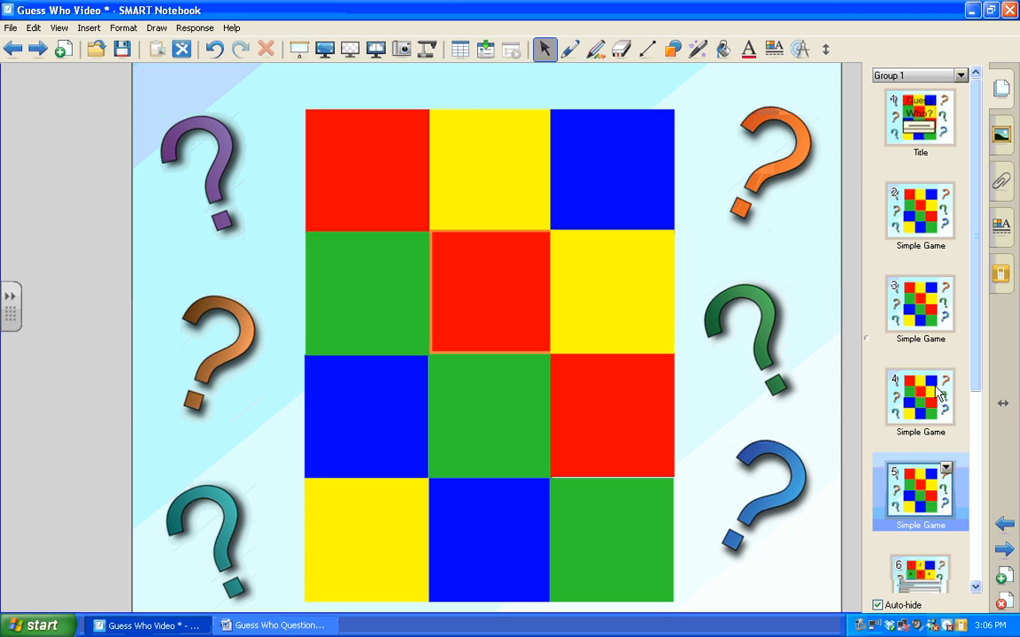
Step: Insert the School Girl picture from My Pictures on the page 3 Simple Game
click(914, 297)
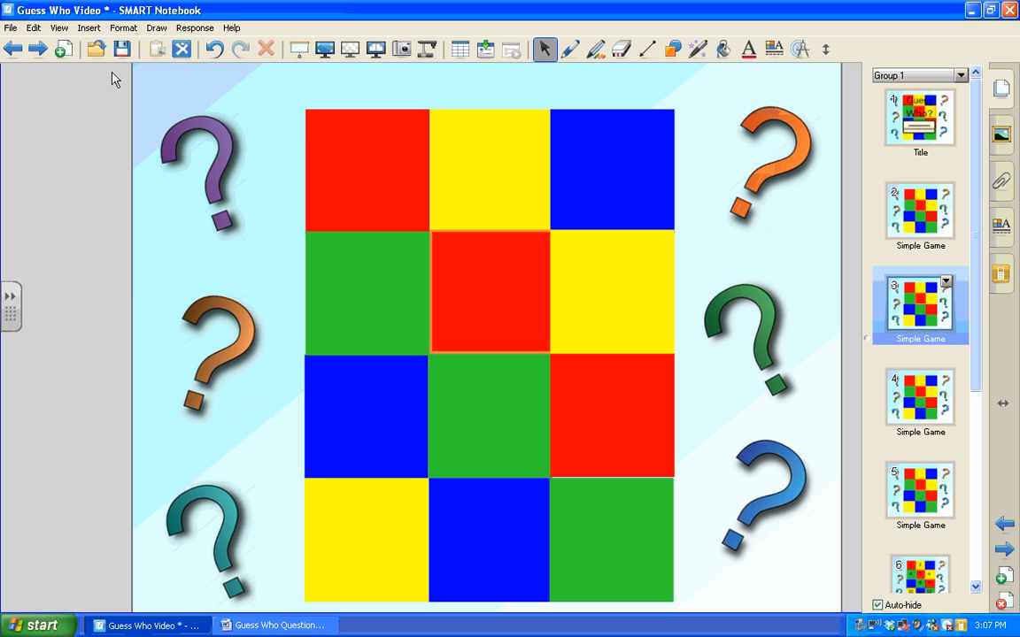
click(92, 29)
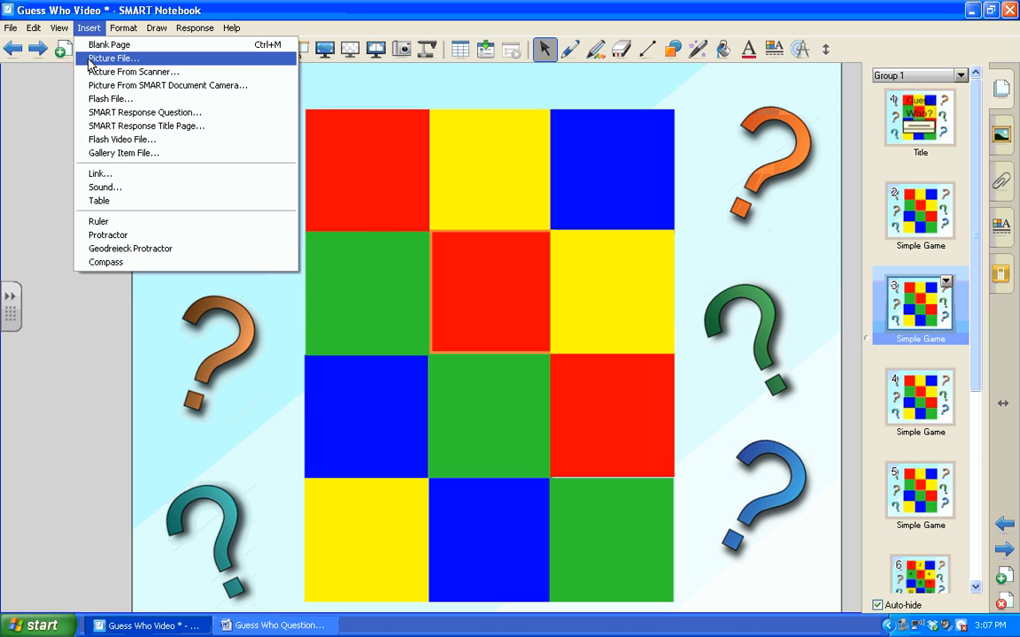
click(92, 62)
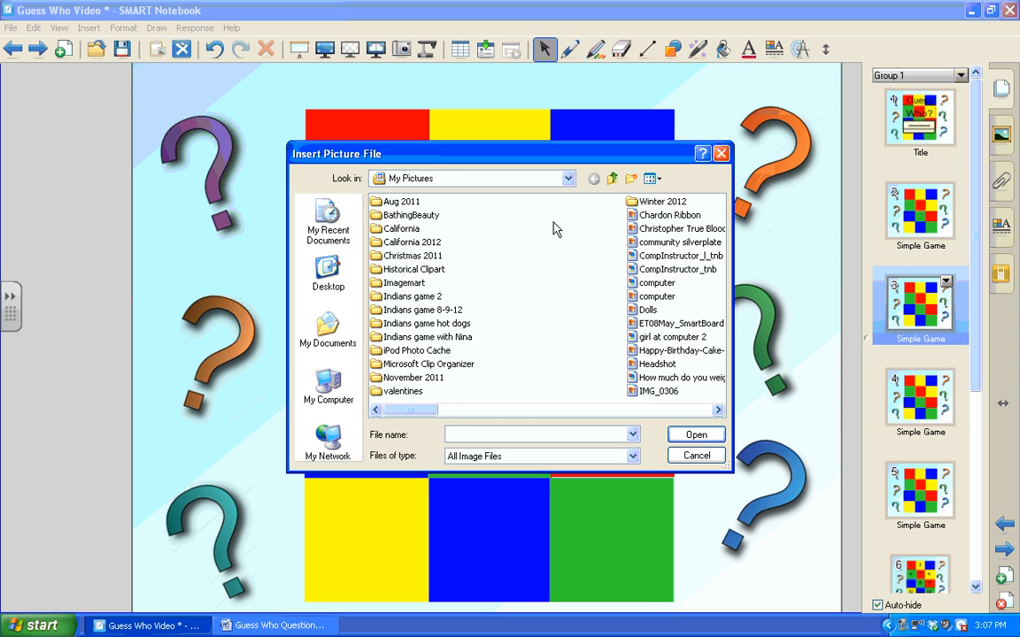
drag(412, 416, 598, 428)
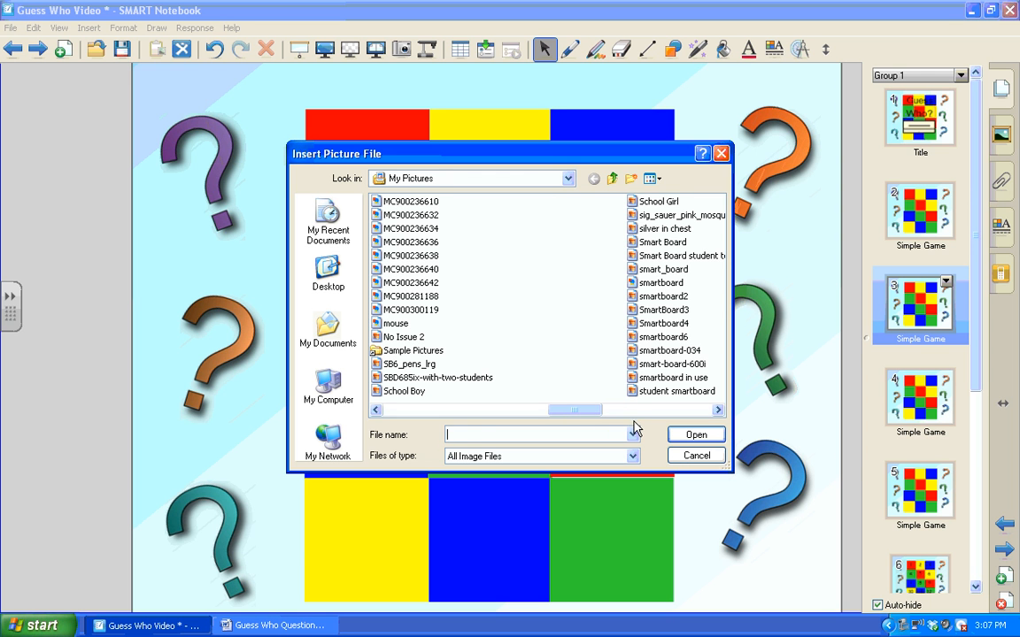
click(645, 204)
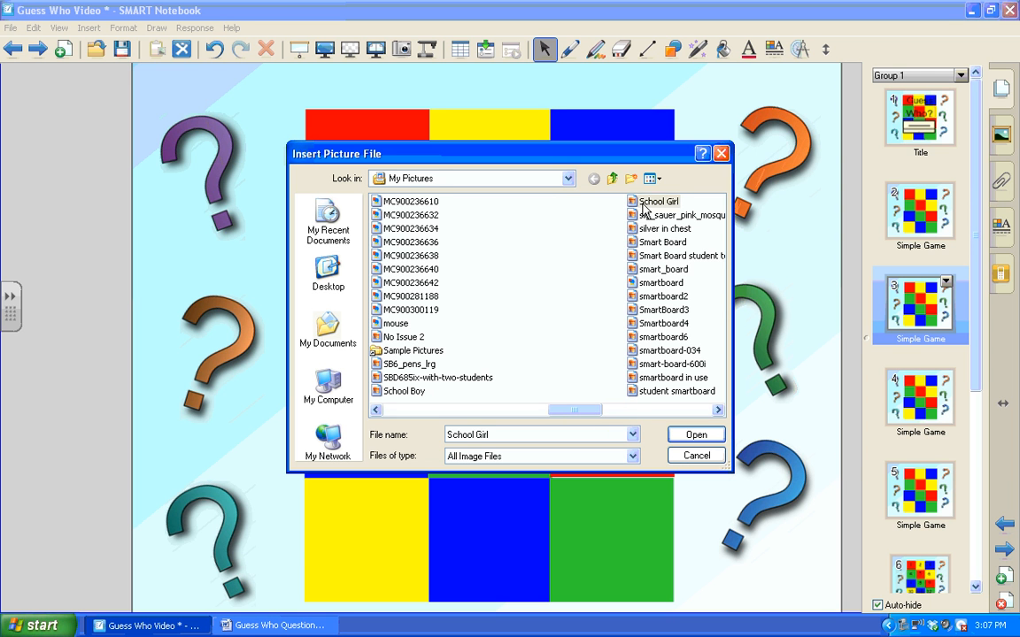
click(682, 432)
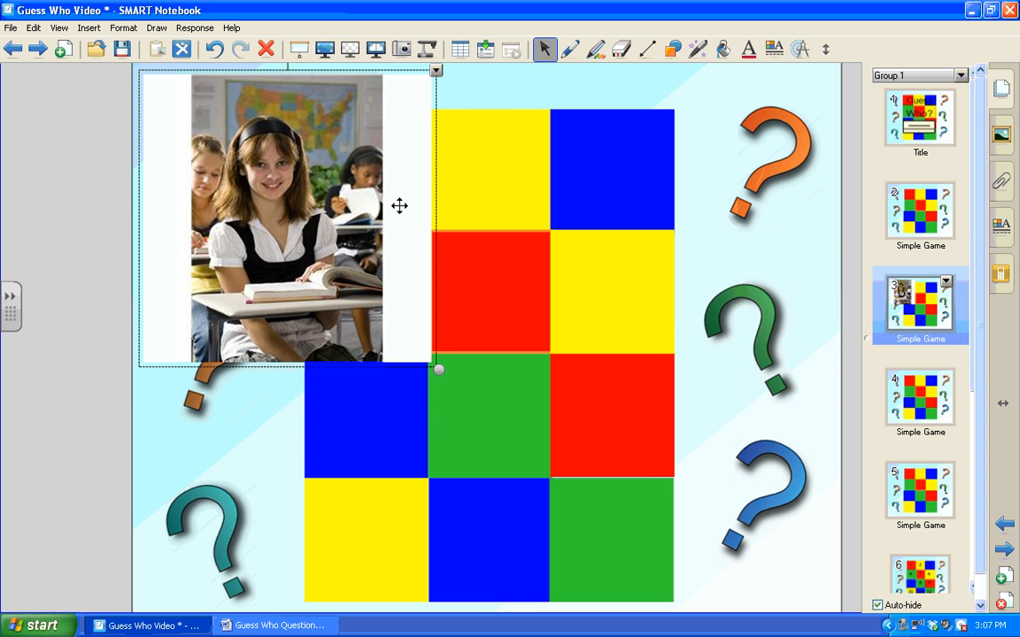
Step: Enlarge the School Girl picture and move it over the tile grid so its photo area covers most of the tiles
drag(407, 213, 602, 290)
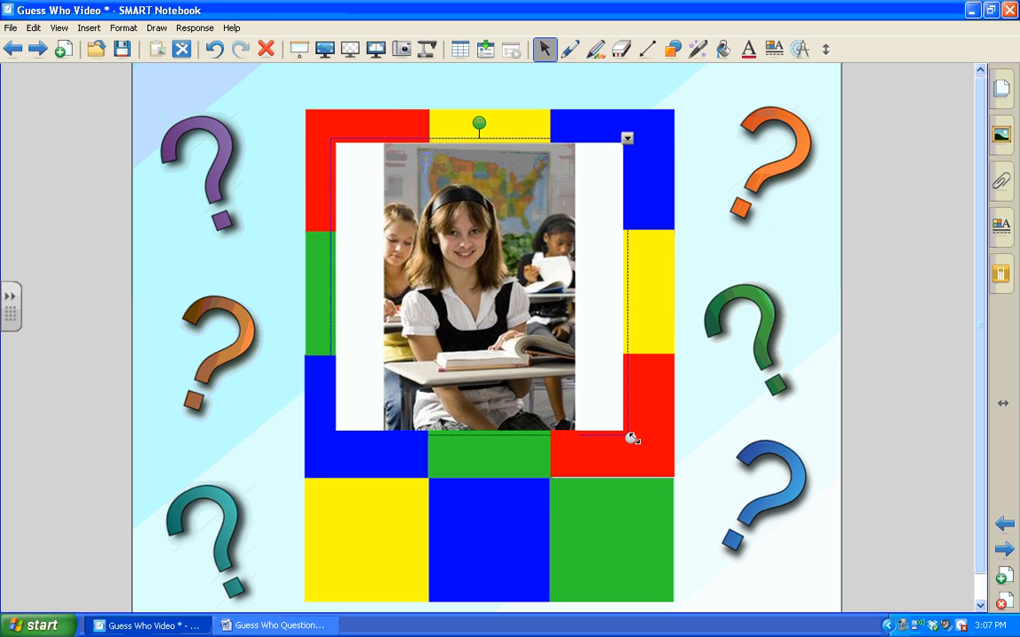
drag(631, 438, 729, 538)
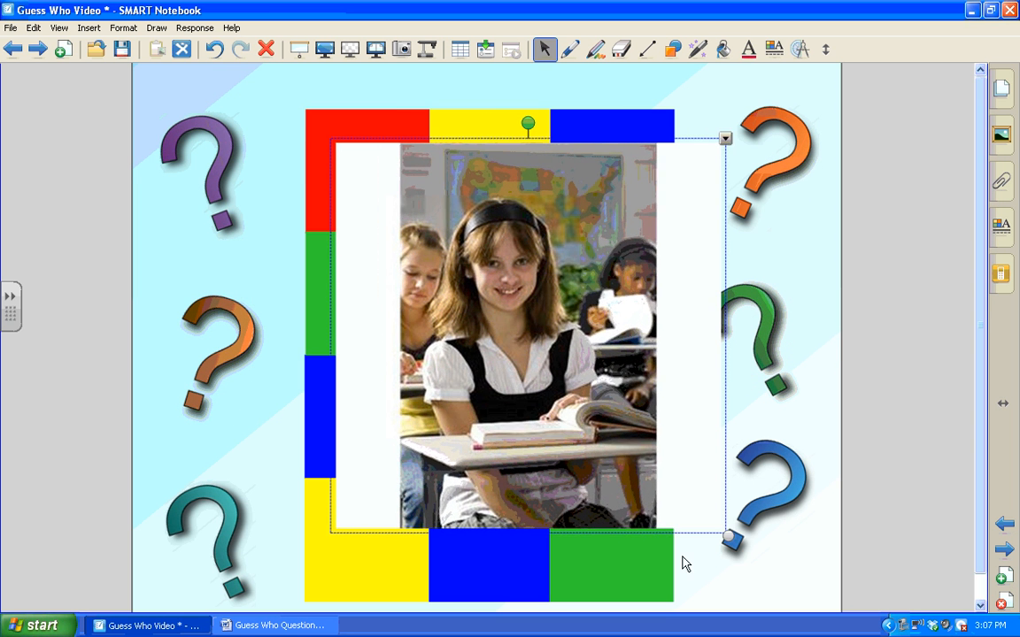
drag(562, 443, 501, 412)
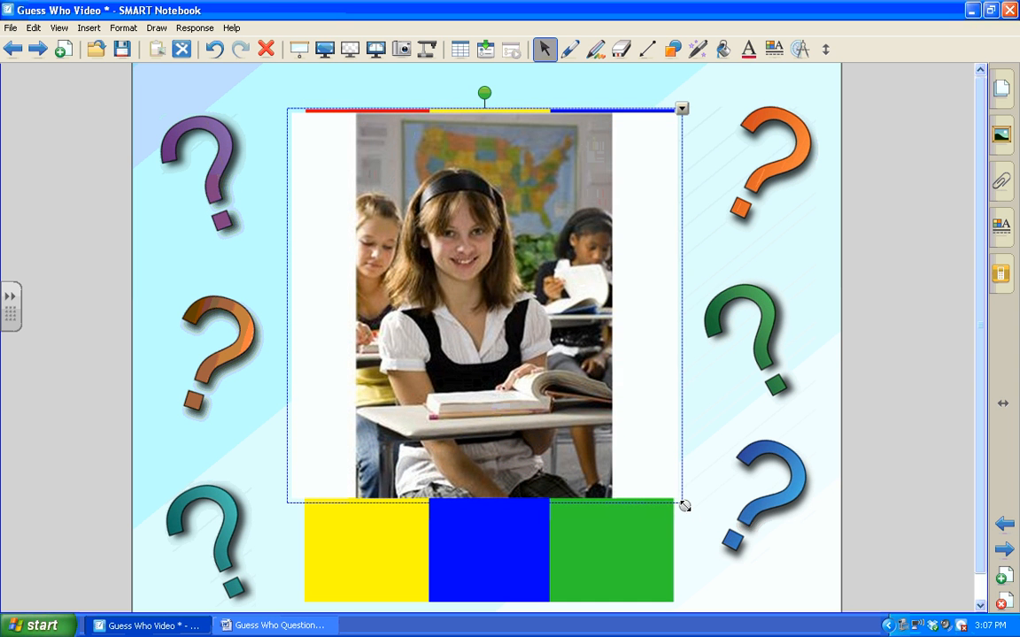
drag(684, 506, 726, 549)
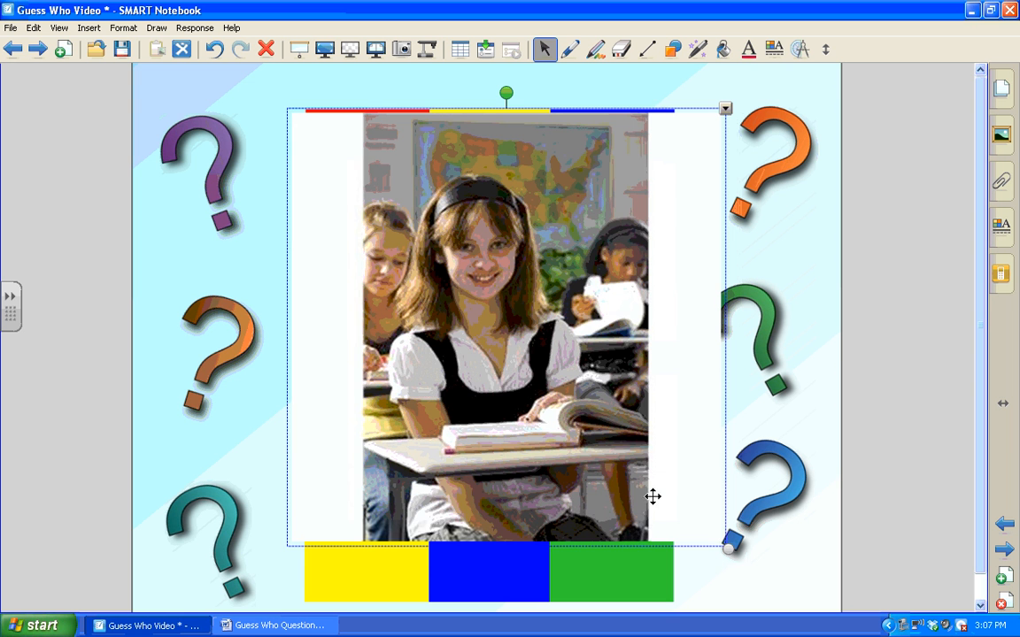
drag(637, 492, 626, 520)
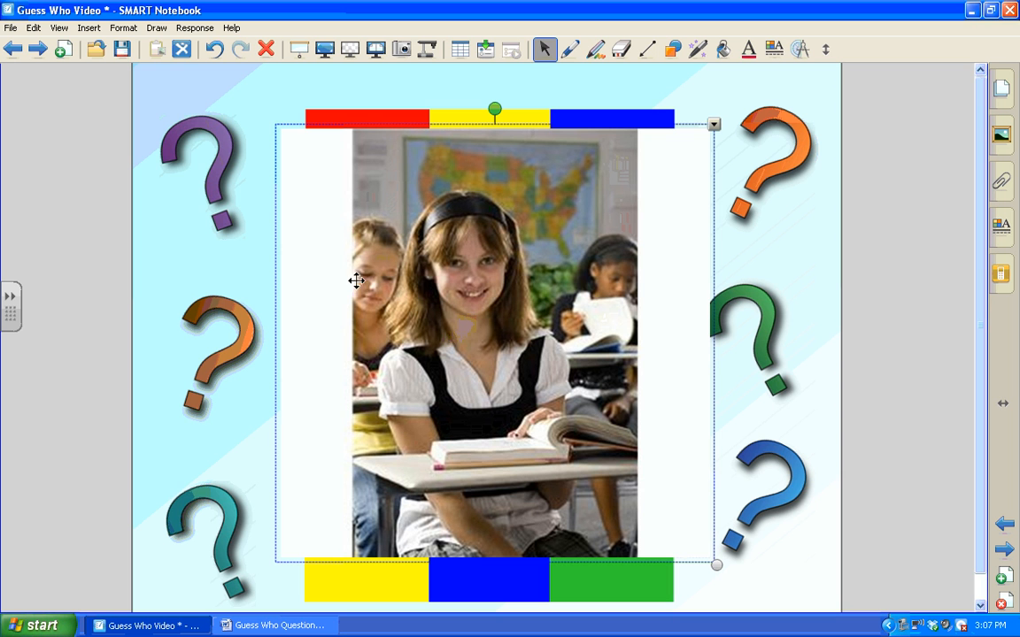
click(807, 246)
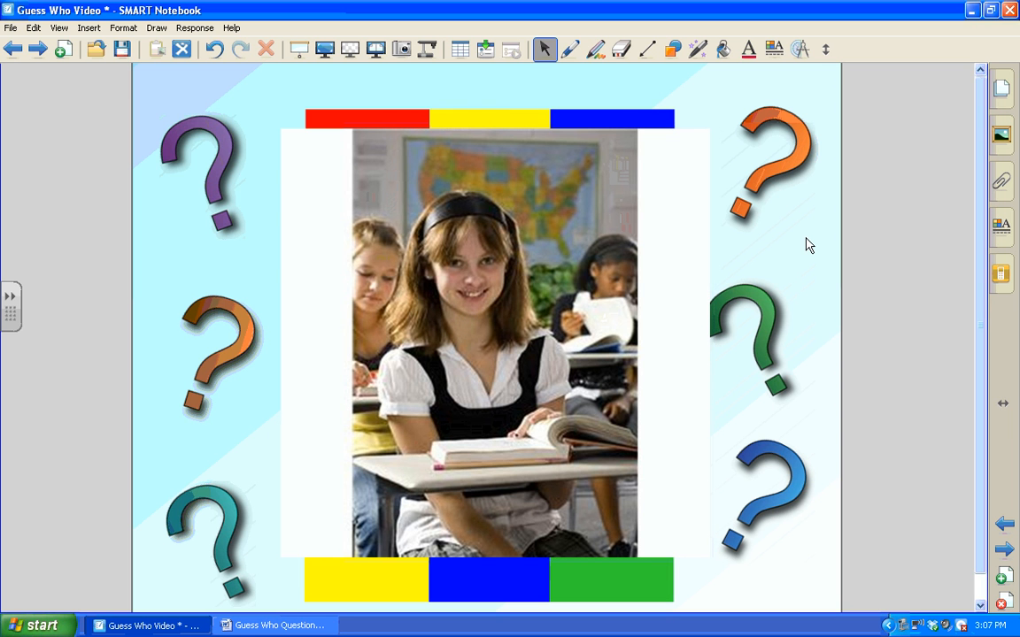
Step: Capture a rectangular area of the photo without its white side borders, and delete the original picture
click(403, 51)
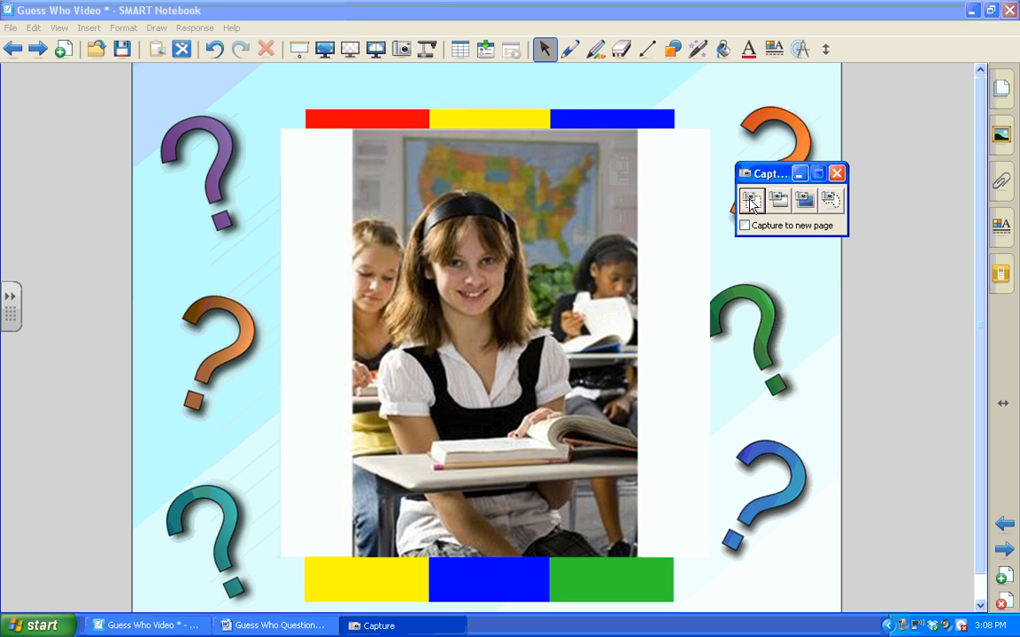
click(750, 202)
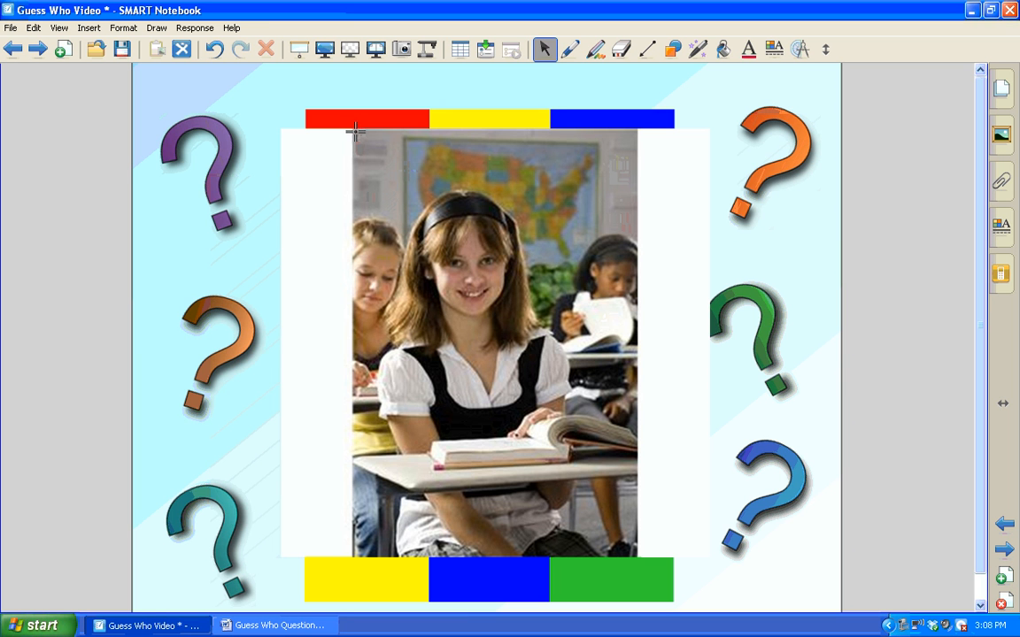
mouse_move(354, 131)
mouse_down()
mouse_move(414, 236)
mouse_move(603, 483)
mouse_move(637, 556)
mouse_up()
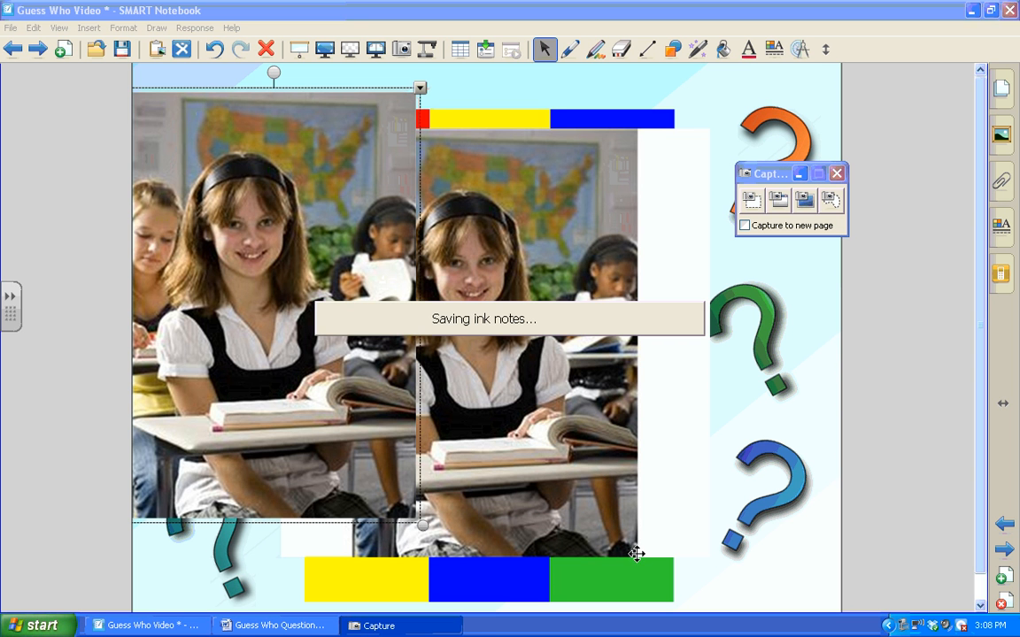
click(654, 286)
key(Delete)
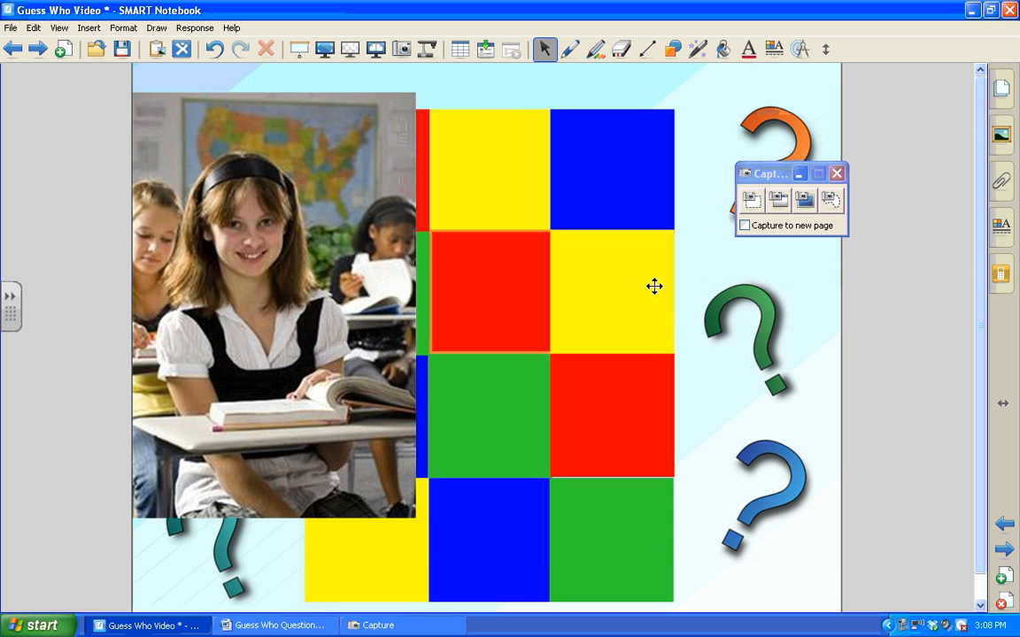
click(837, 174)
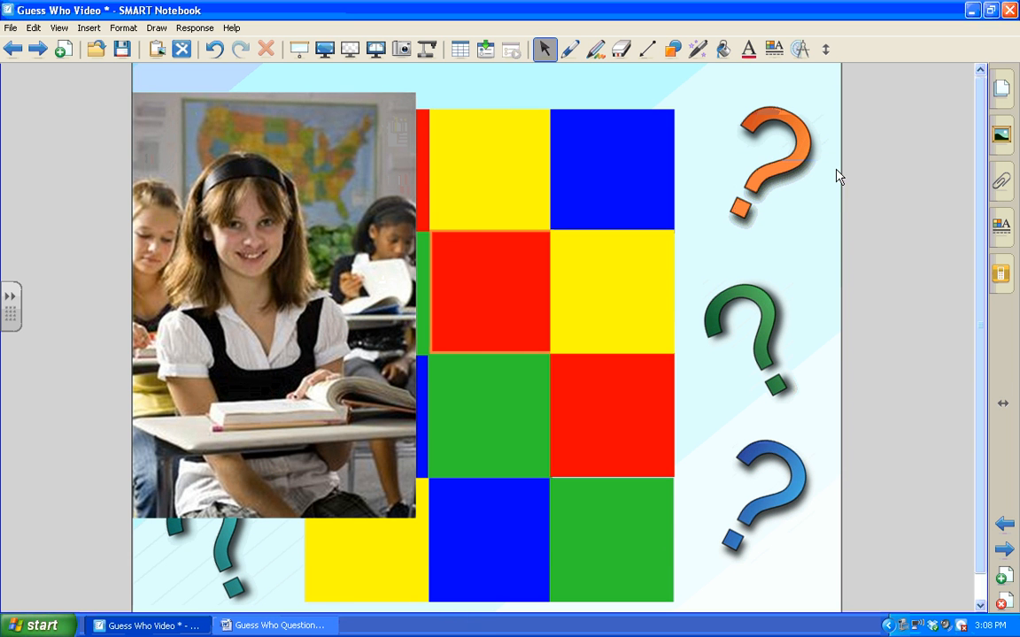
Step: Resize and position the captured photo so it fits centred within the outer edges of the tile grid
drag(360, 210, 602, 271)
drag(589, 501, 606, 533)
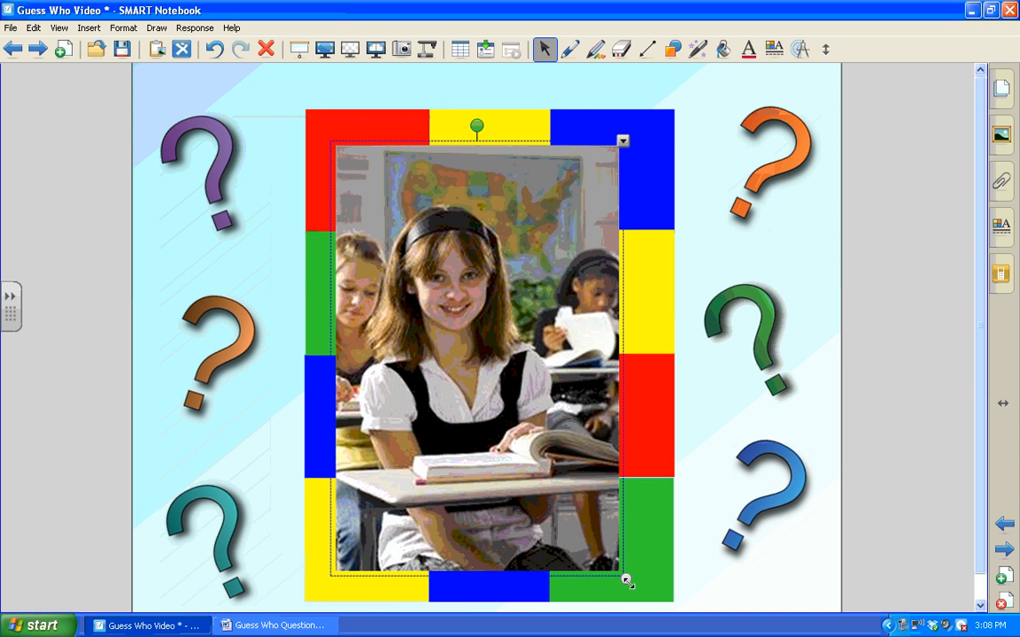
drag(627, 574, 649, 610)
drag(539, 477, 513, 443)
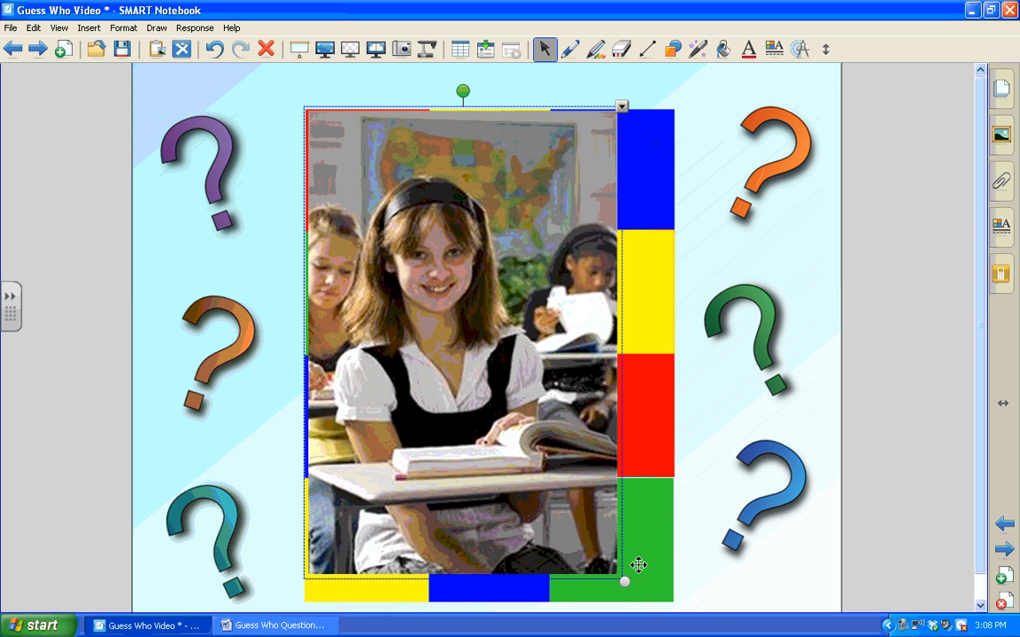
drag(624, 582, 657, 611)
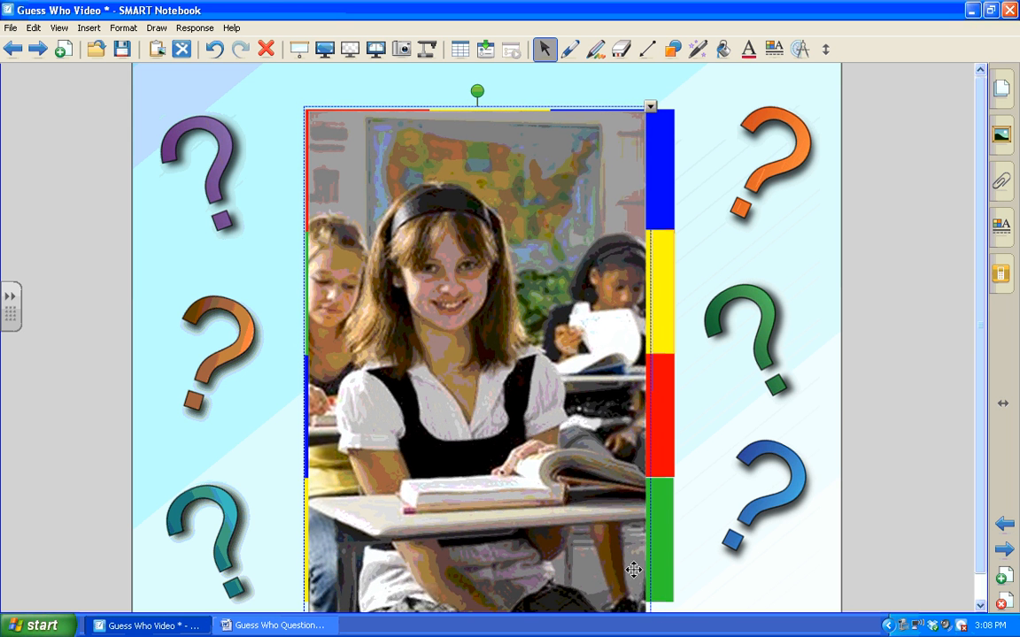
drag(634, 567, 652, 548)
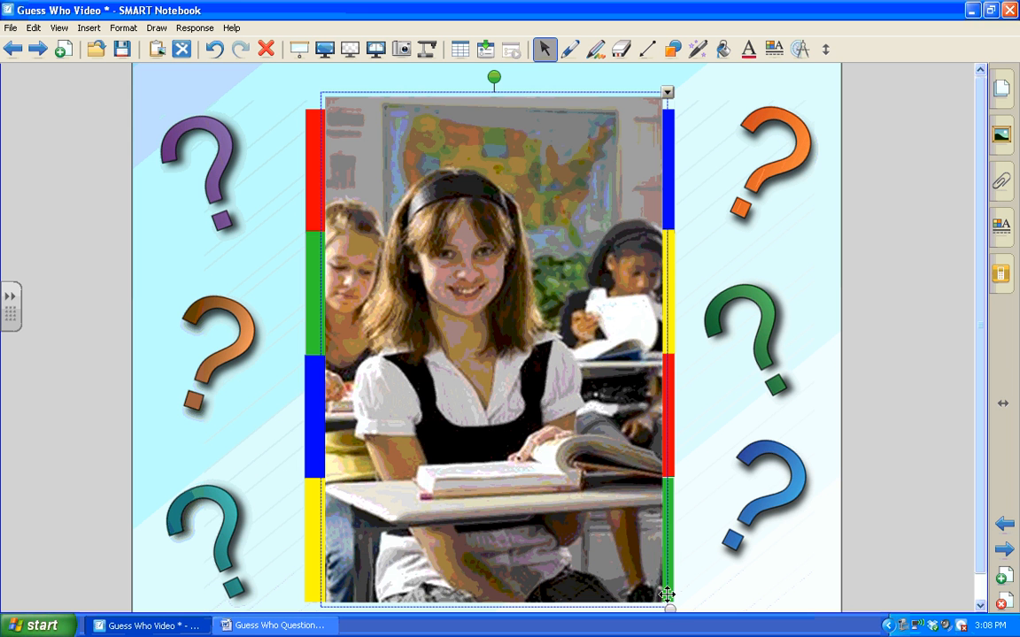
drag(671, 610, 648, 576)
drag(583, 486, 591, 494)
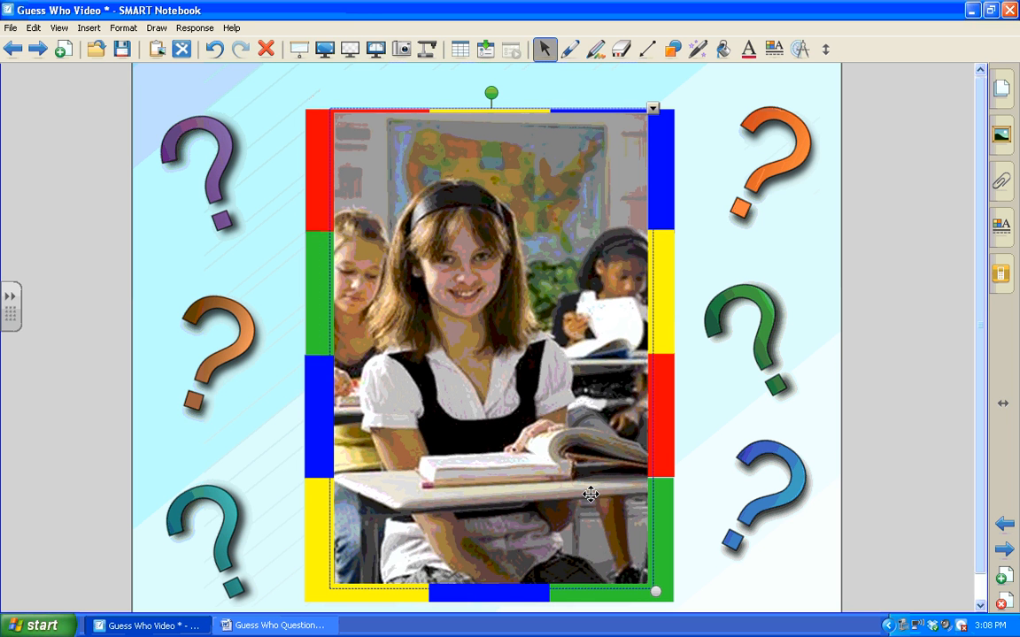
drag(591, 494, 591, 493)
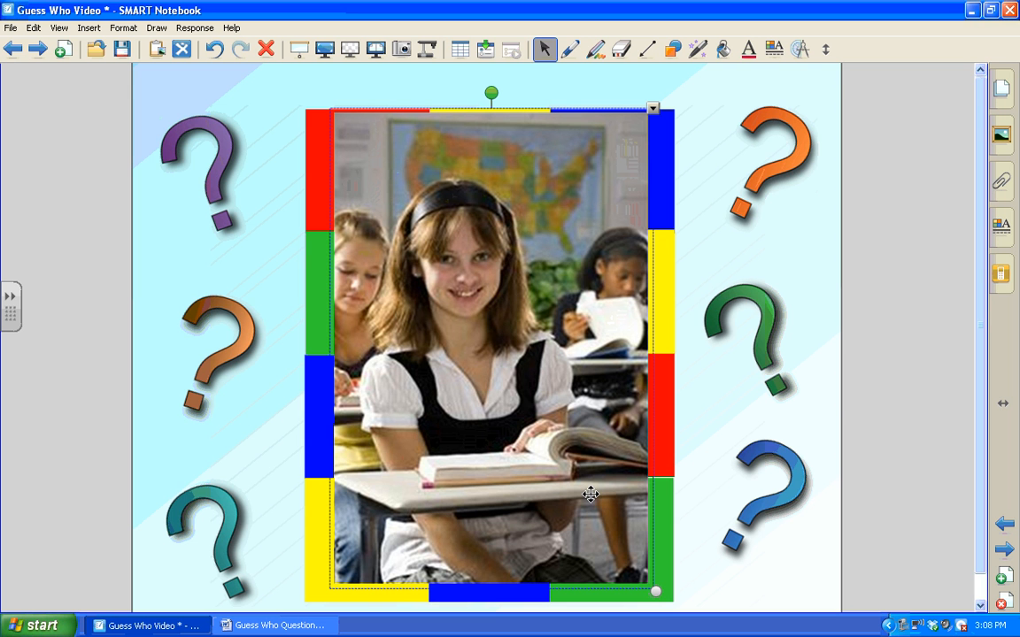
Step: Send the captured photo to the back so it sits behind the coloured tiles
click(653, 108)
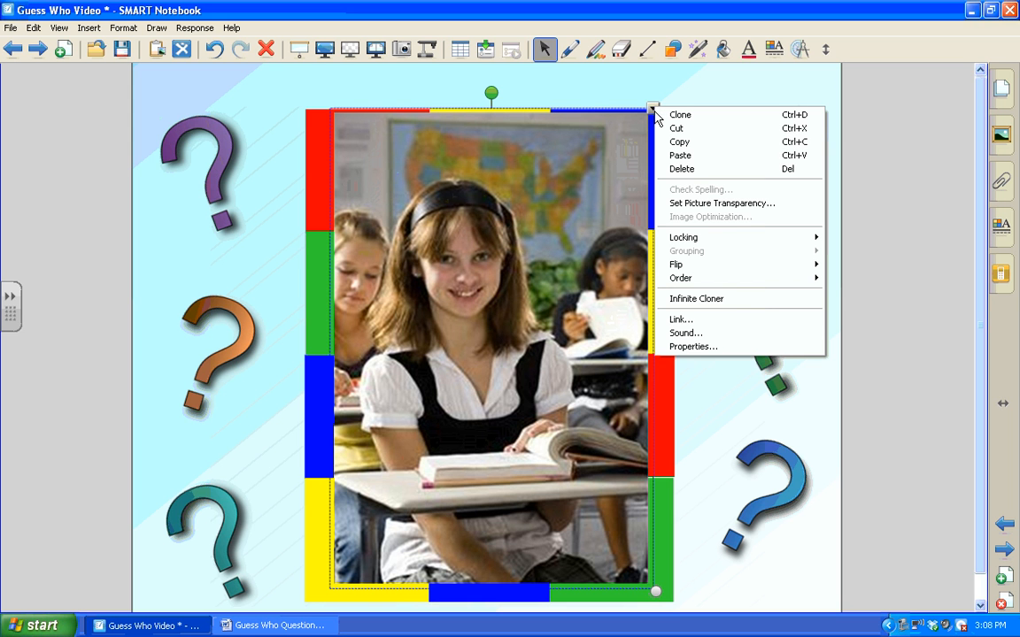
mouse_move(672, 281)
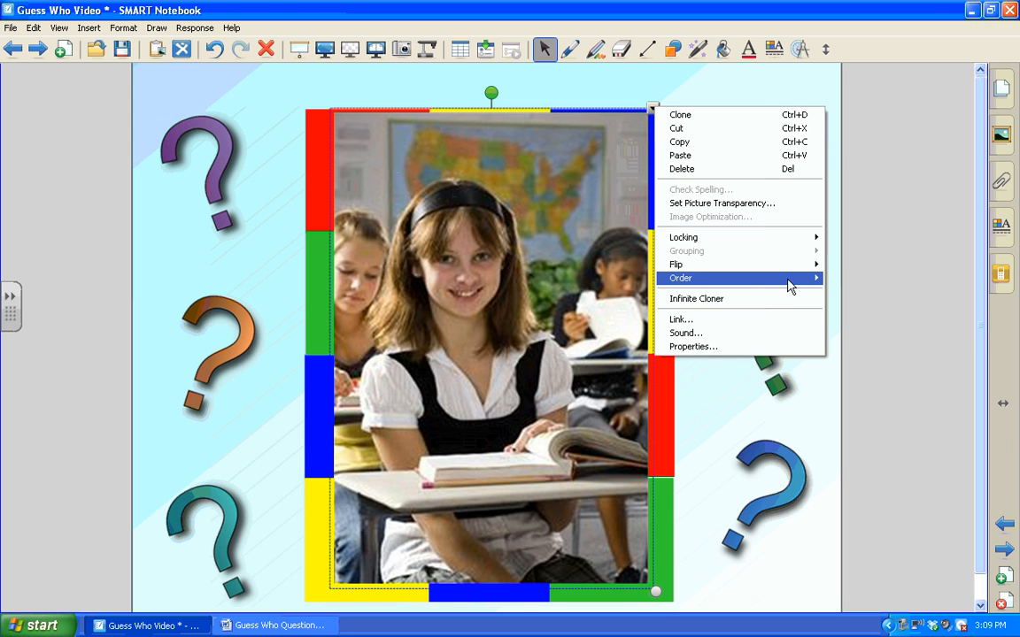
click(870, 299)
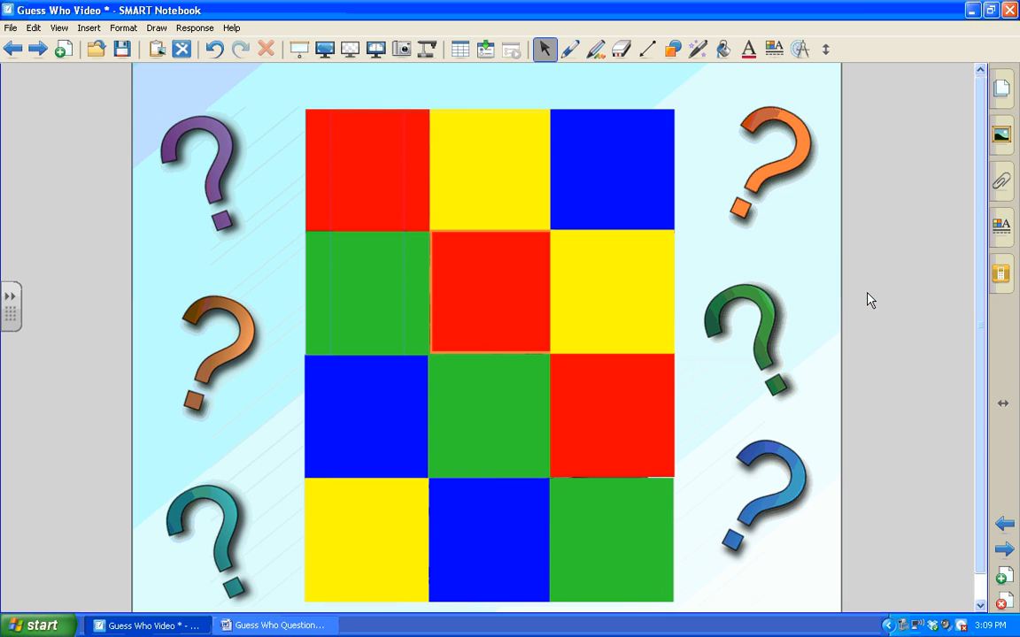
Step: Fade out the top-row blue, centre red and third-row blue tiles, and reset them by switching pages and back
click(581, 207)
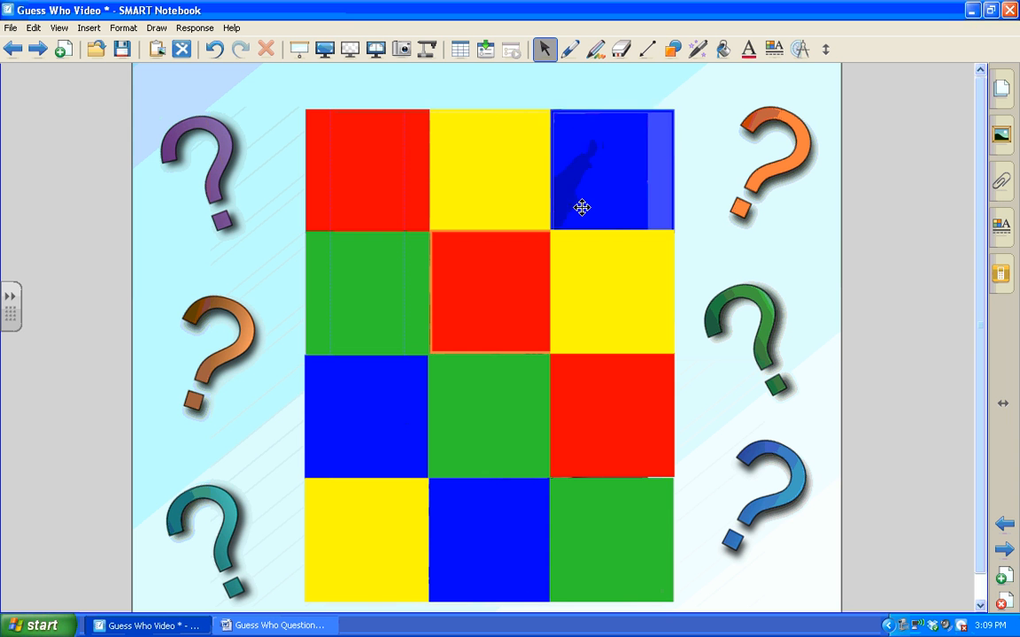
click(500, 284)
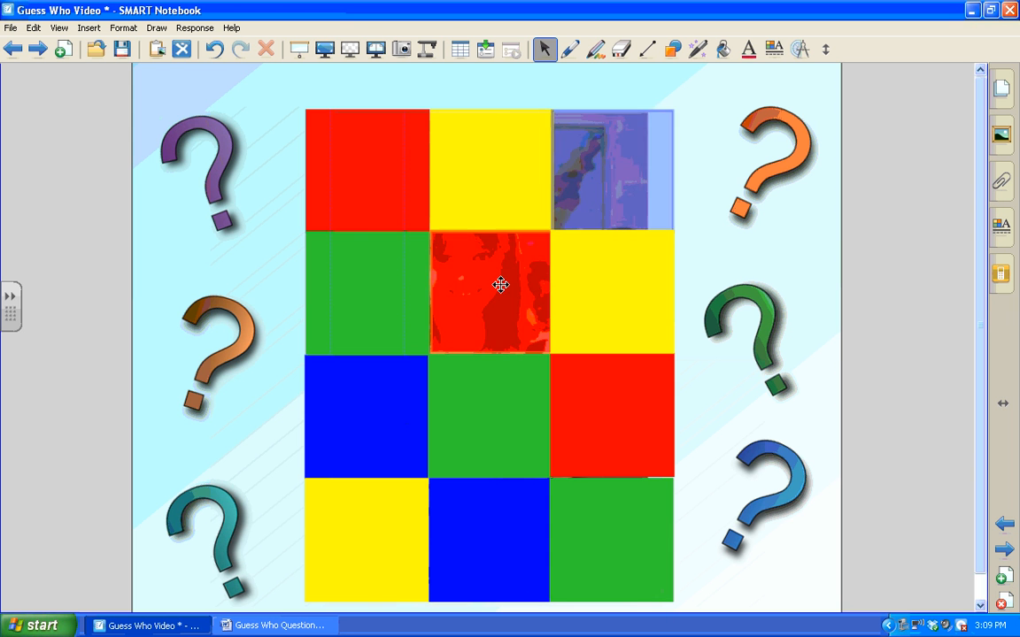
click(365, 416)
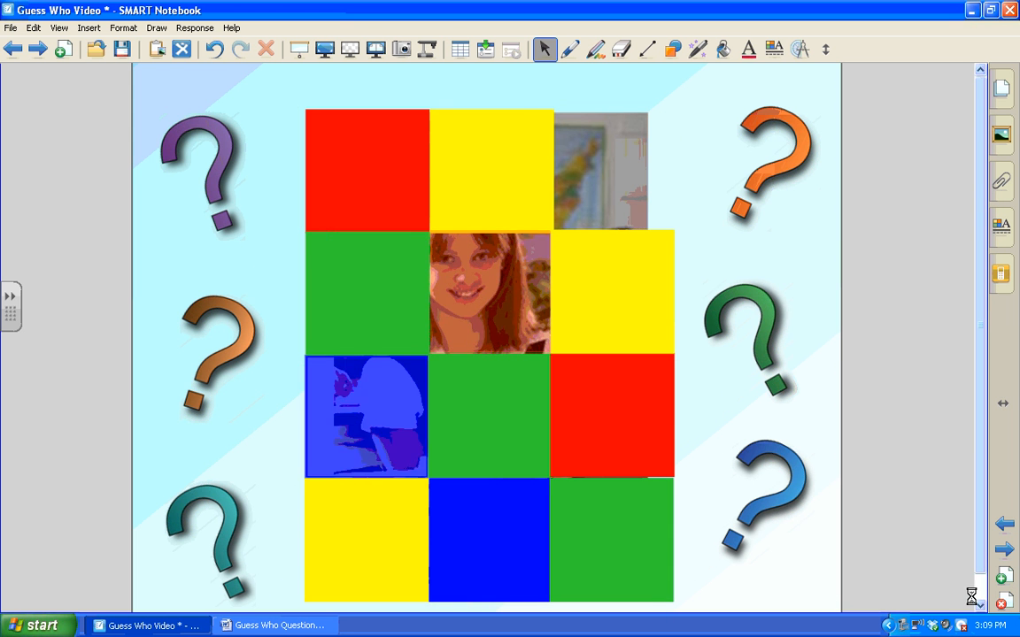
click(1004, 529)
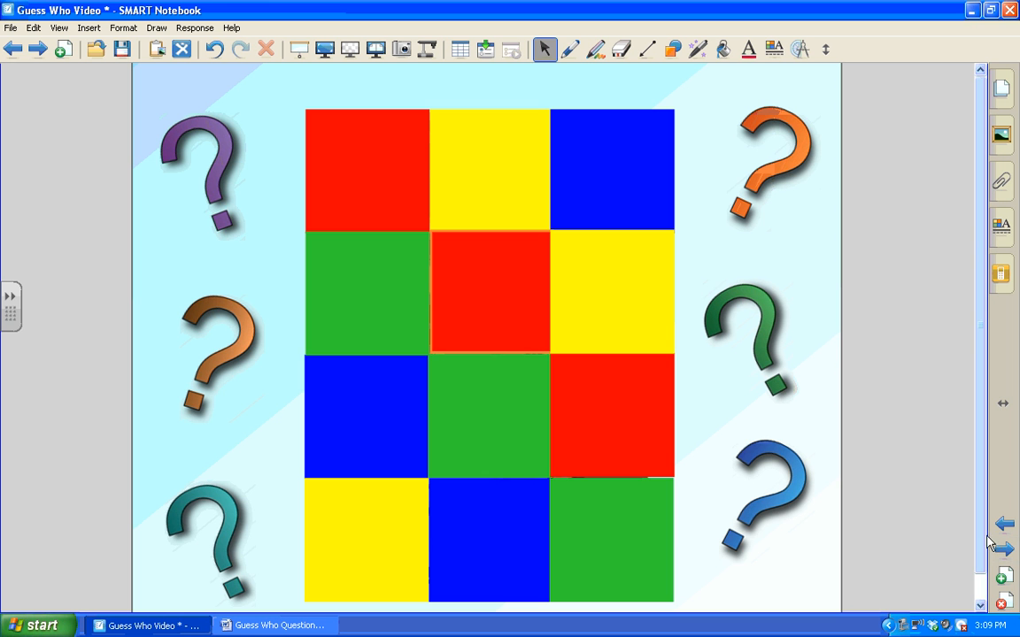
Step: Undo sending the photo to the back and open its Order options
click(216, 50)
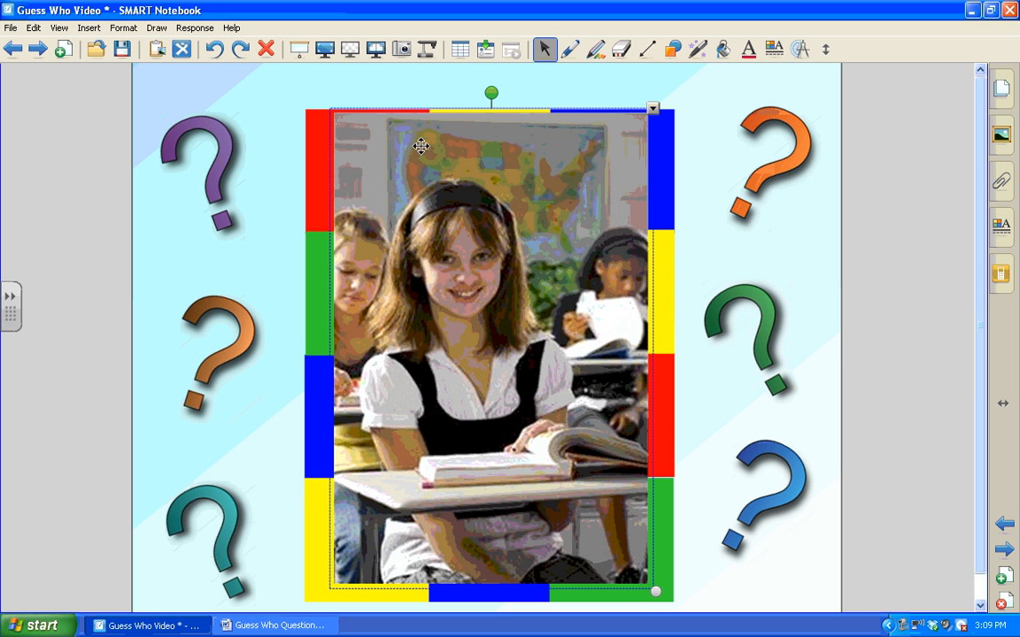
click(652, 108)
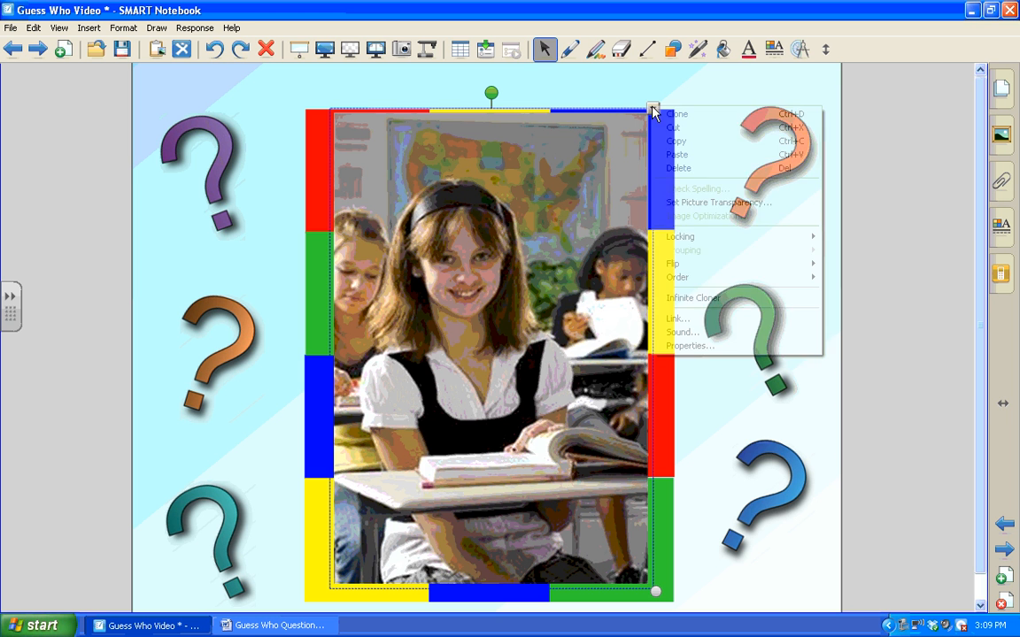
mouse_move(682, 286)
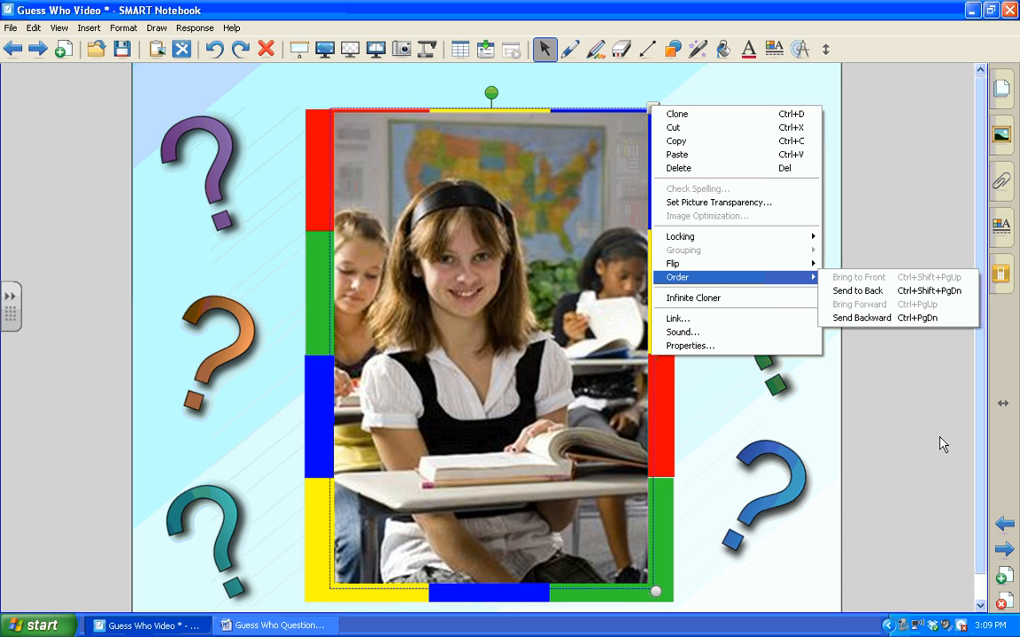
right_click(902, 625)
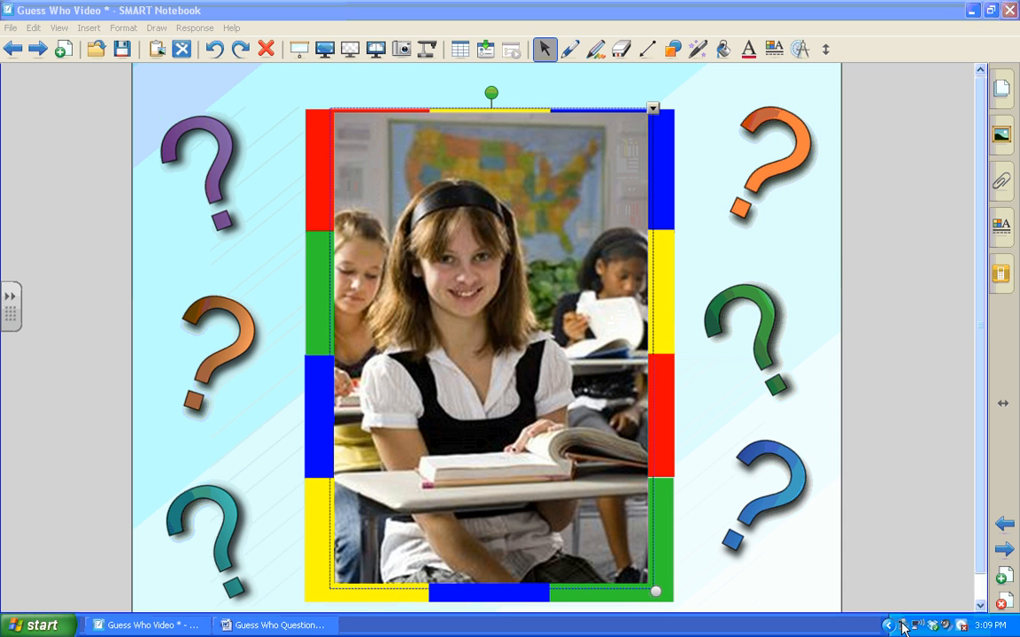